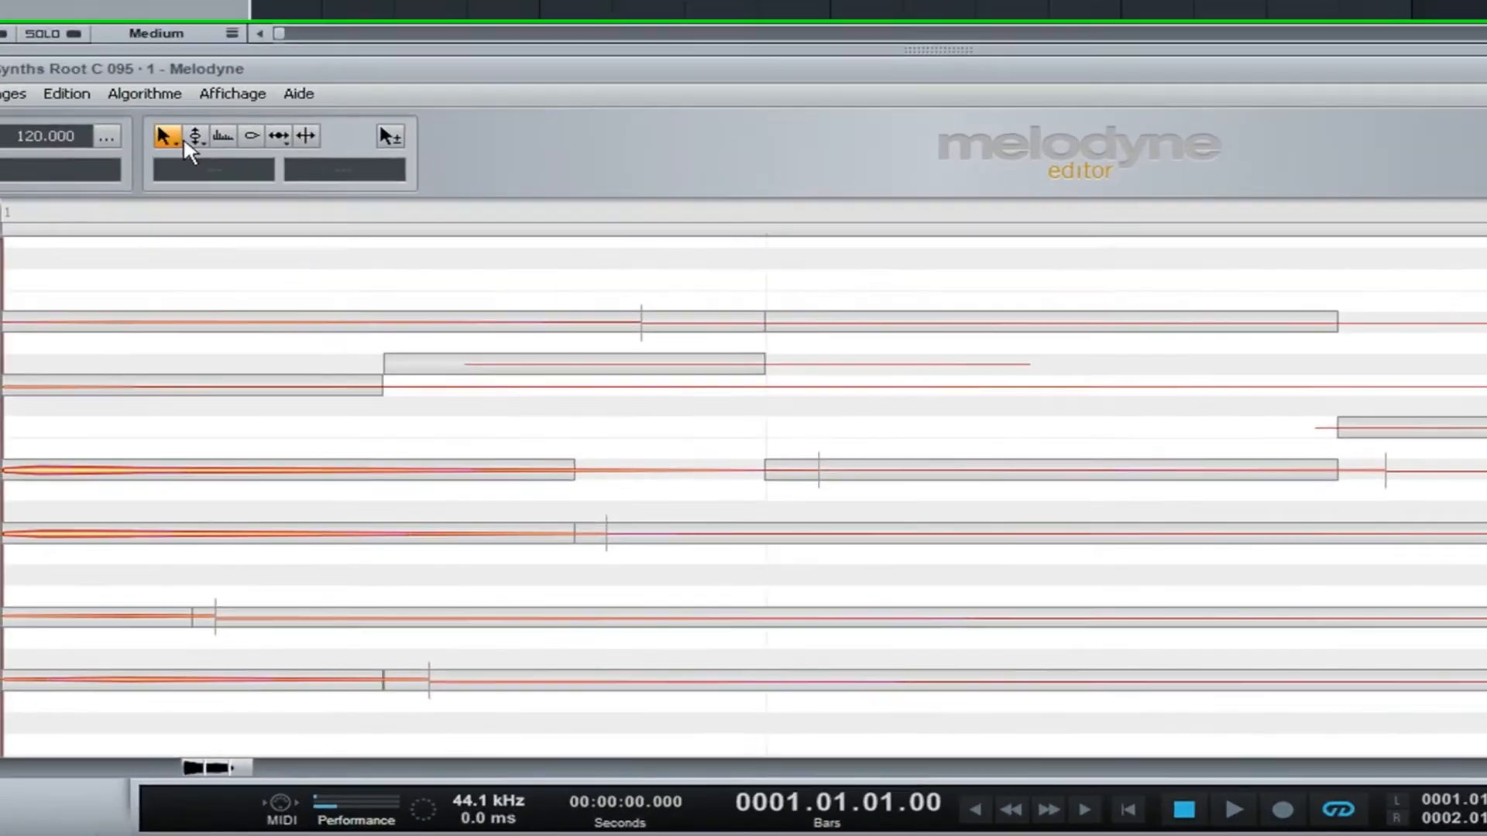
Step: Audition individual notes of the synth chord in Melodyne with the Pitch tool
click(108, 375)
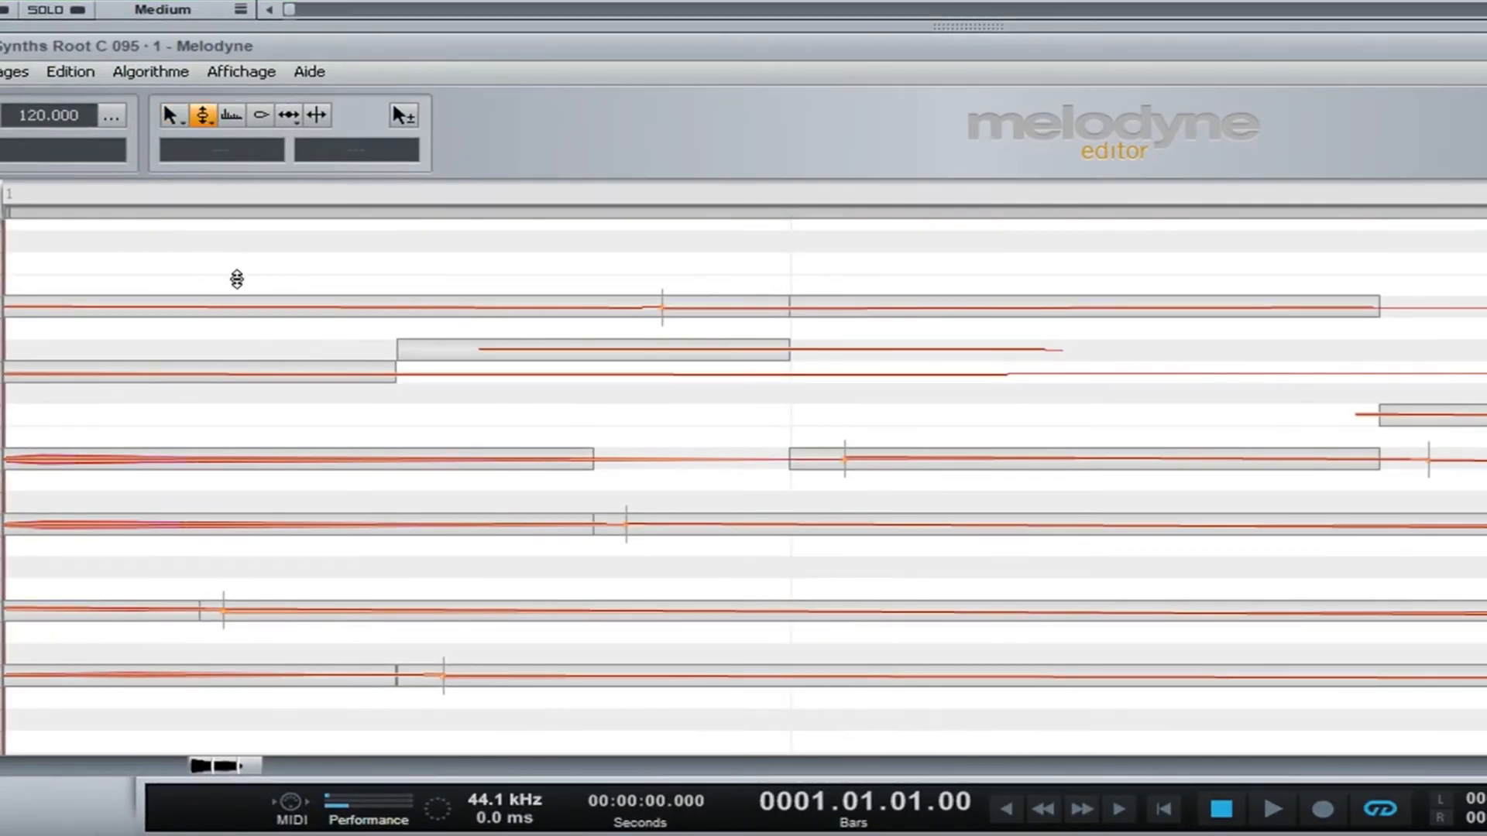
click(238, 373)
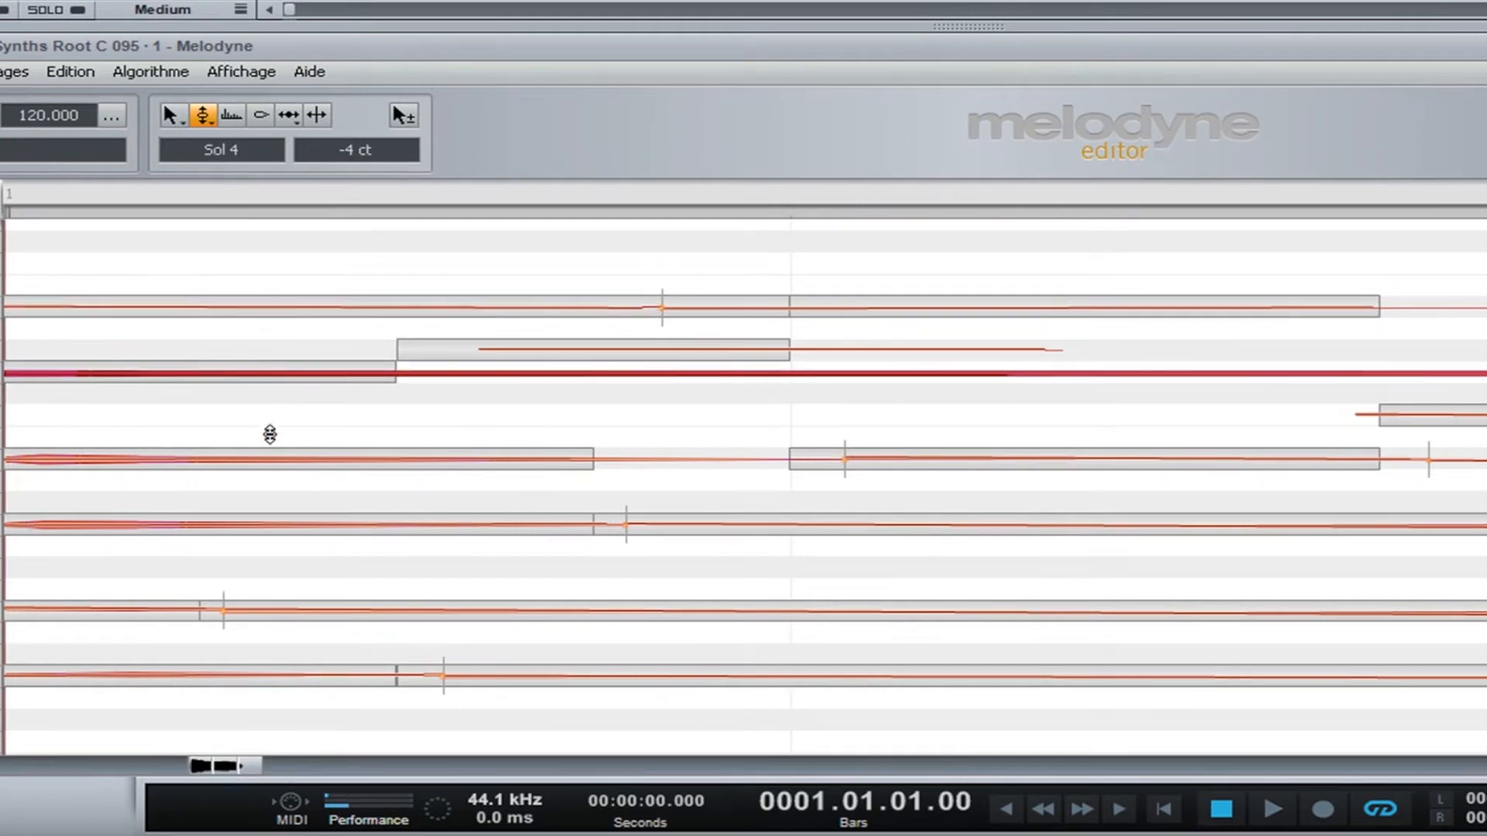
click(273, 460)
Step: Silence every note except the third row from the bottom by setting their amplitude to -200 dB, and play back the remaining note
drag(27, 244, 1483, 486)
drag(87, 570, 1482, 720)
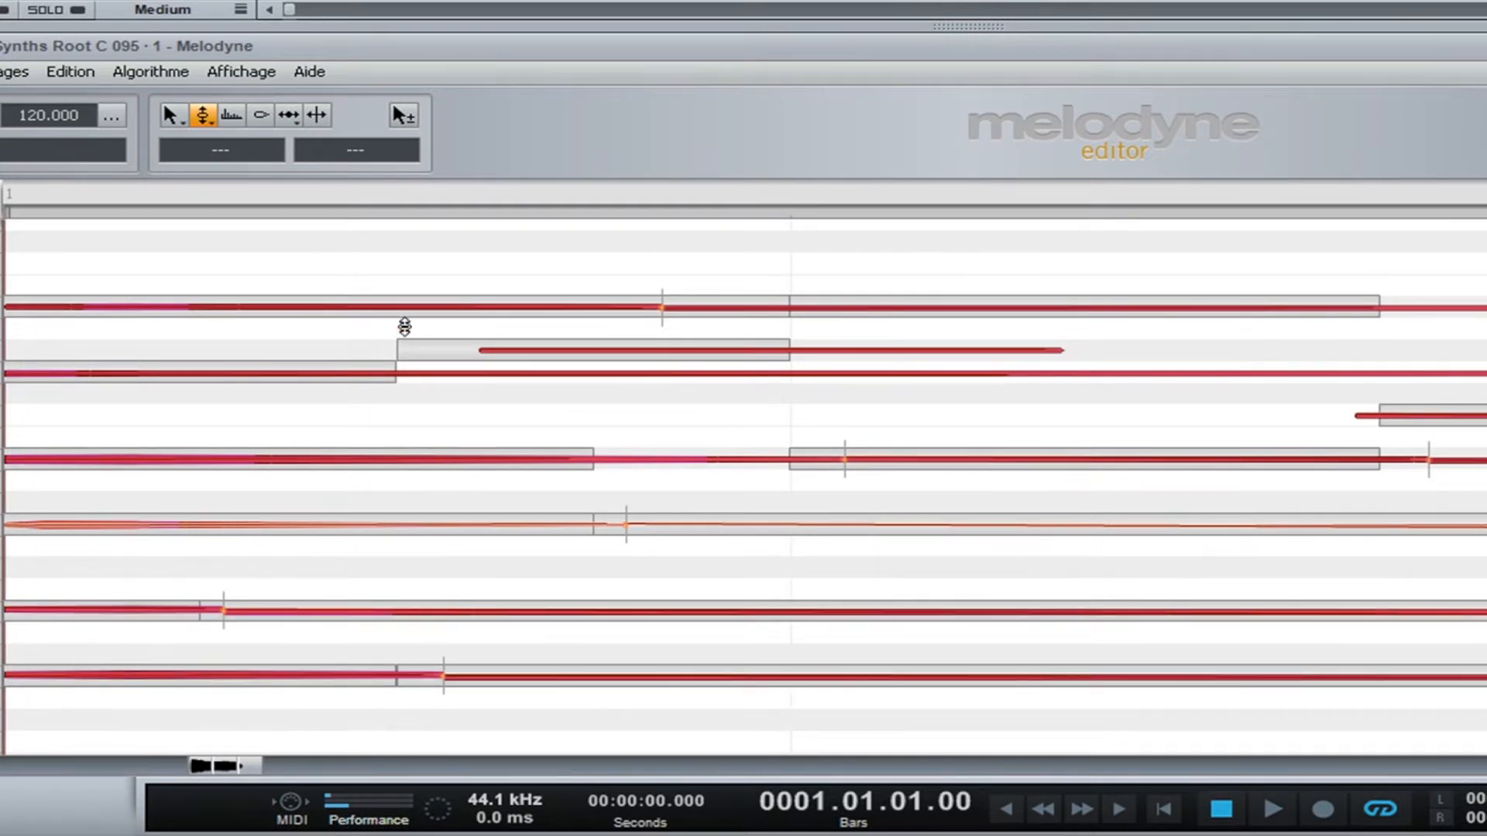
click(261, 114)
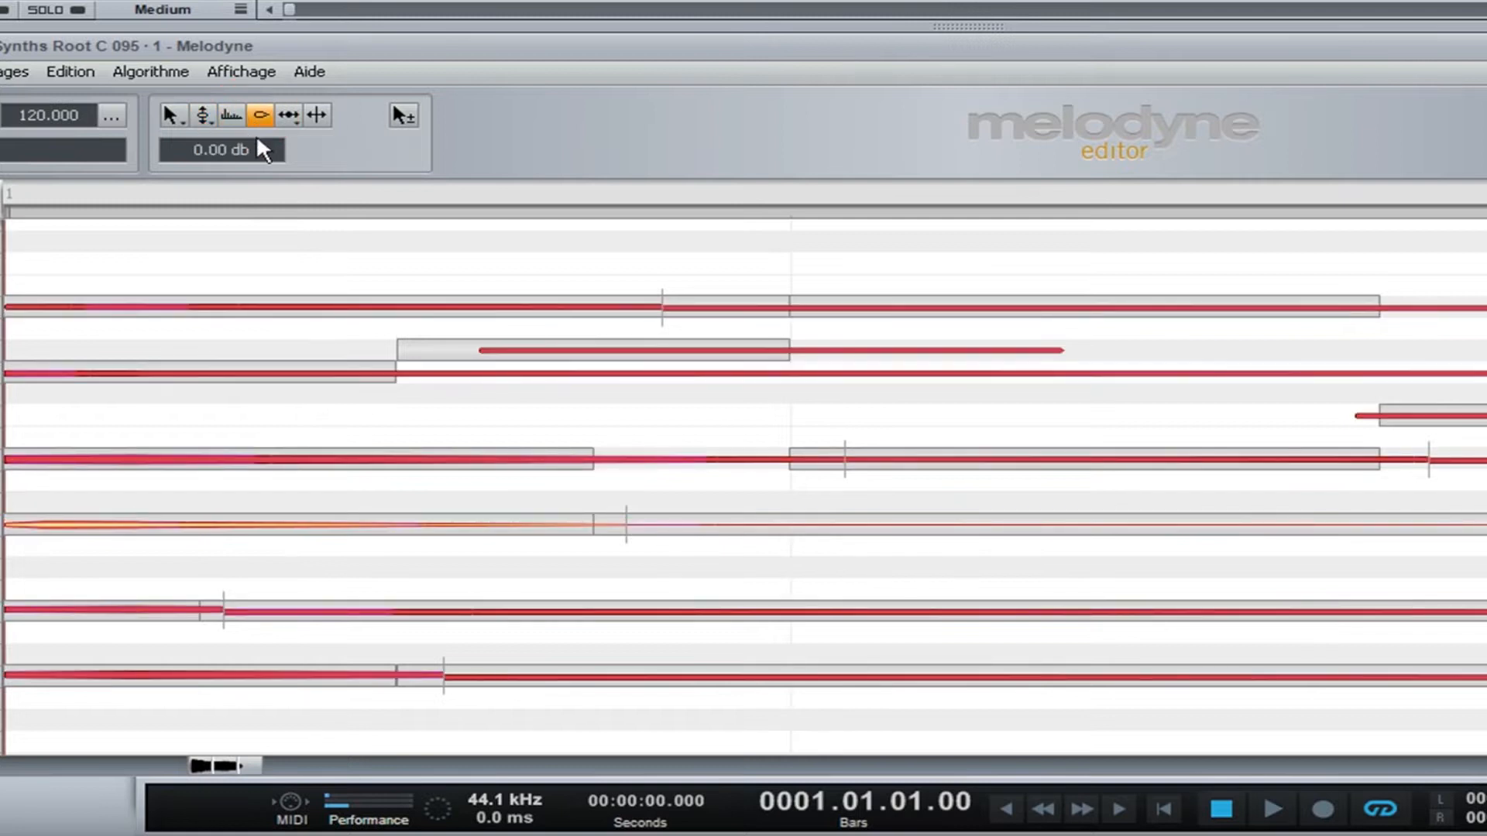
double_click(261, 151)
drag(267, 160, 139, 148)
text(-200)
key(Return)
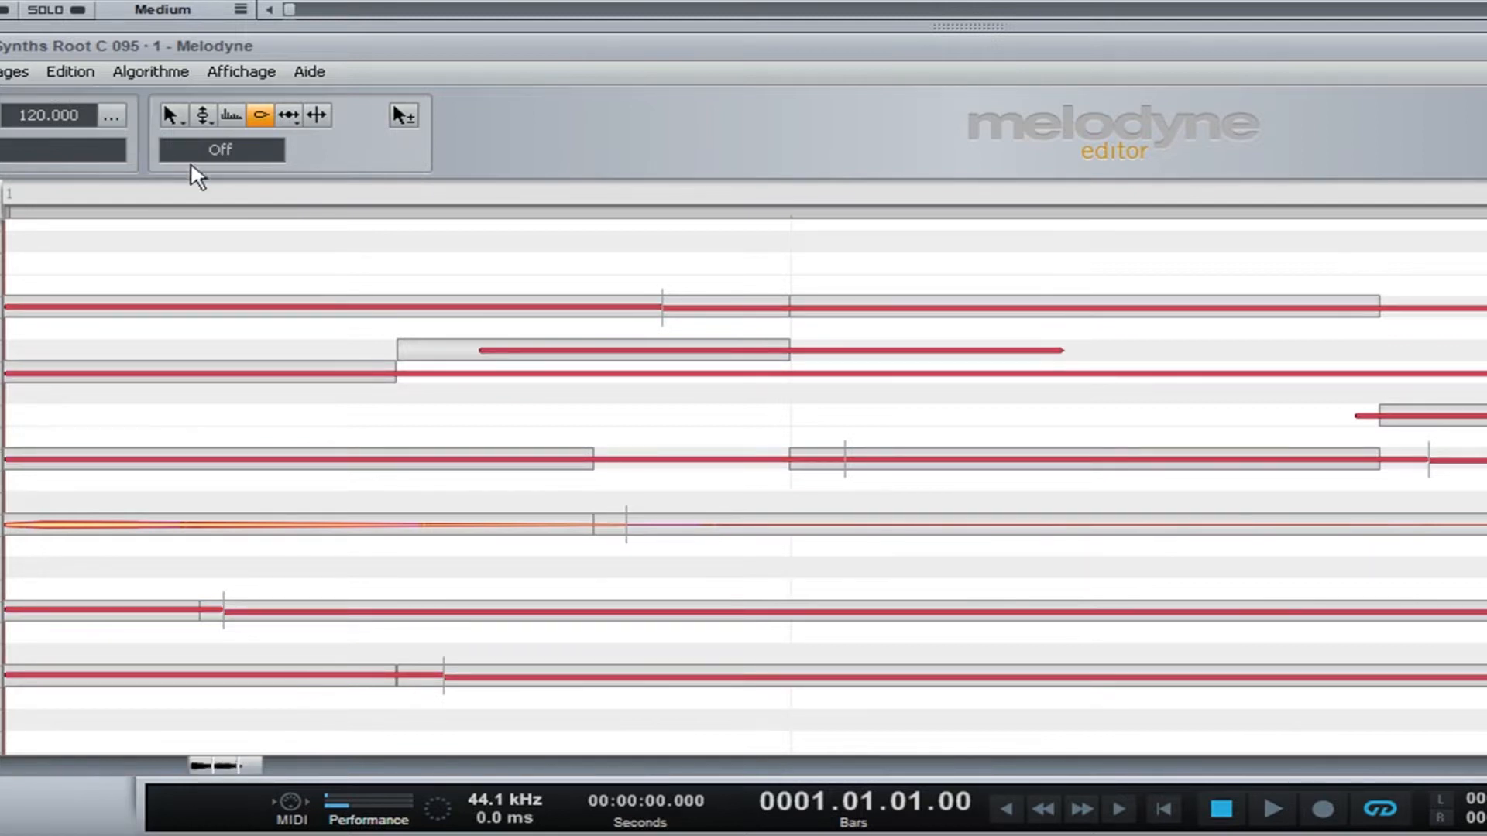
key(space)
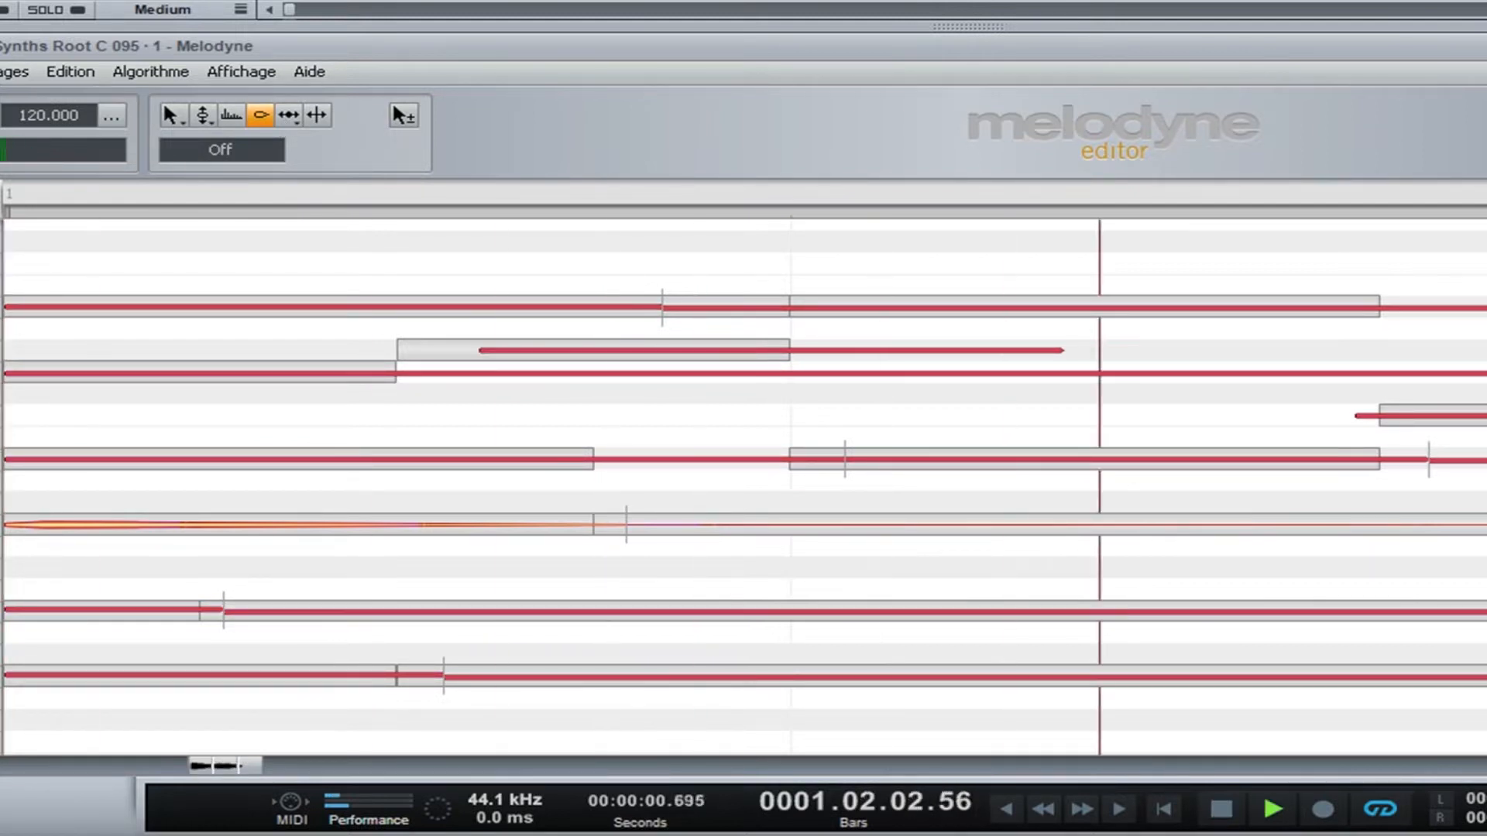
key(space)
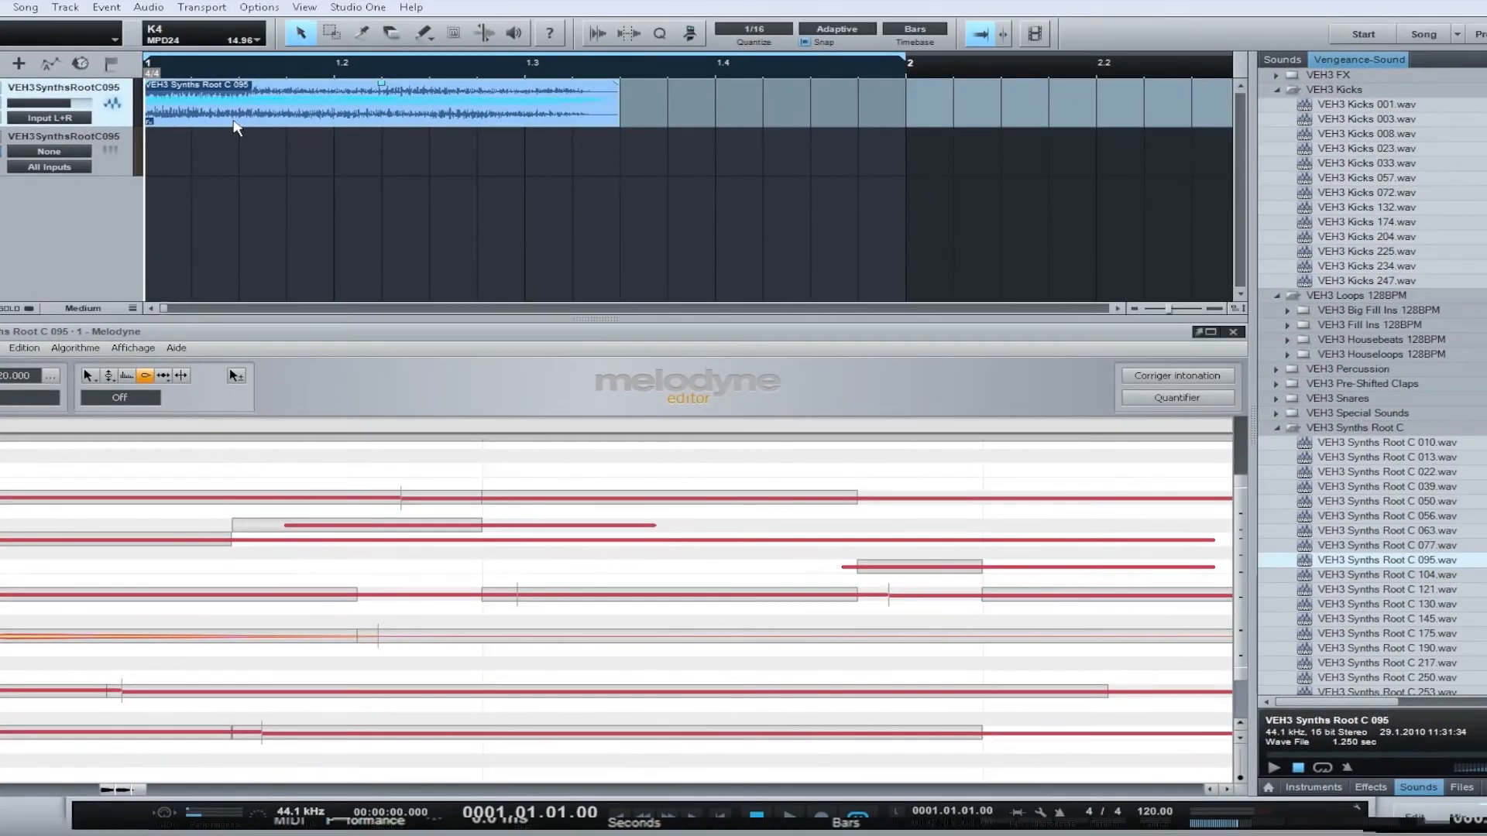
Step: Bounce the edited VEH3 Synths Root C 095 event to new audio and play it back
right_click(234, 118)
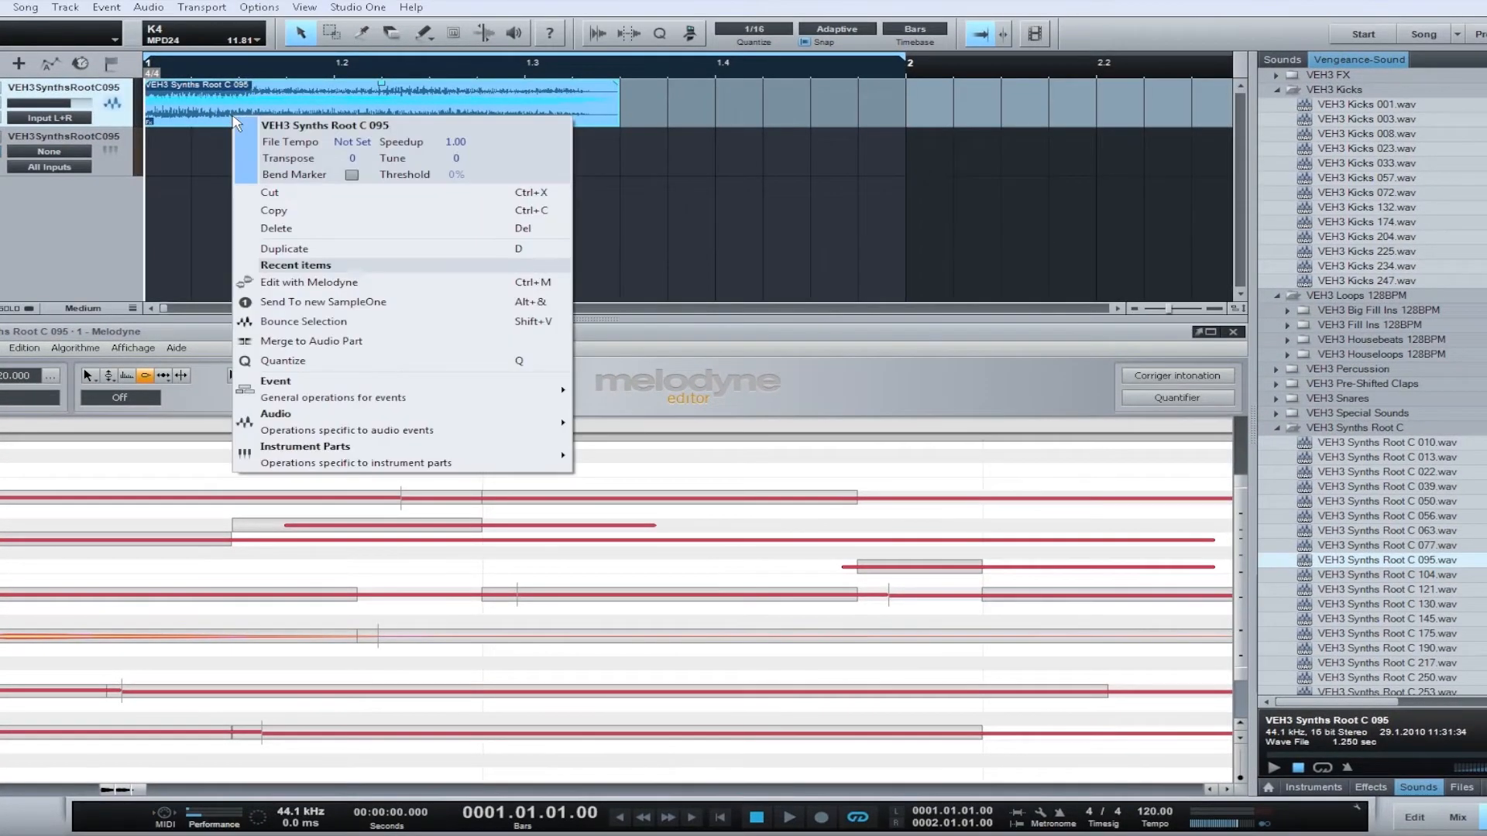
mouse_move(462, 409)
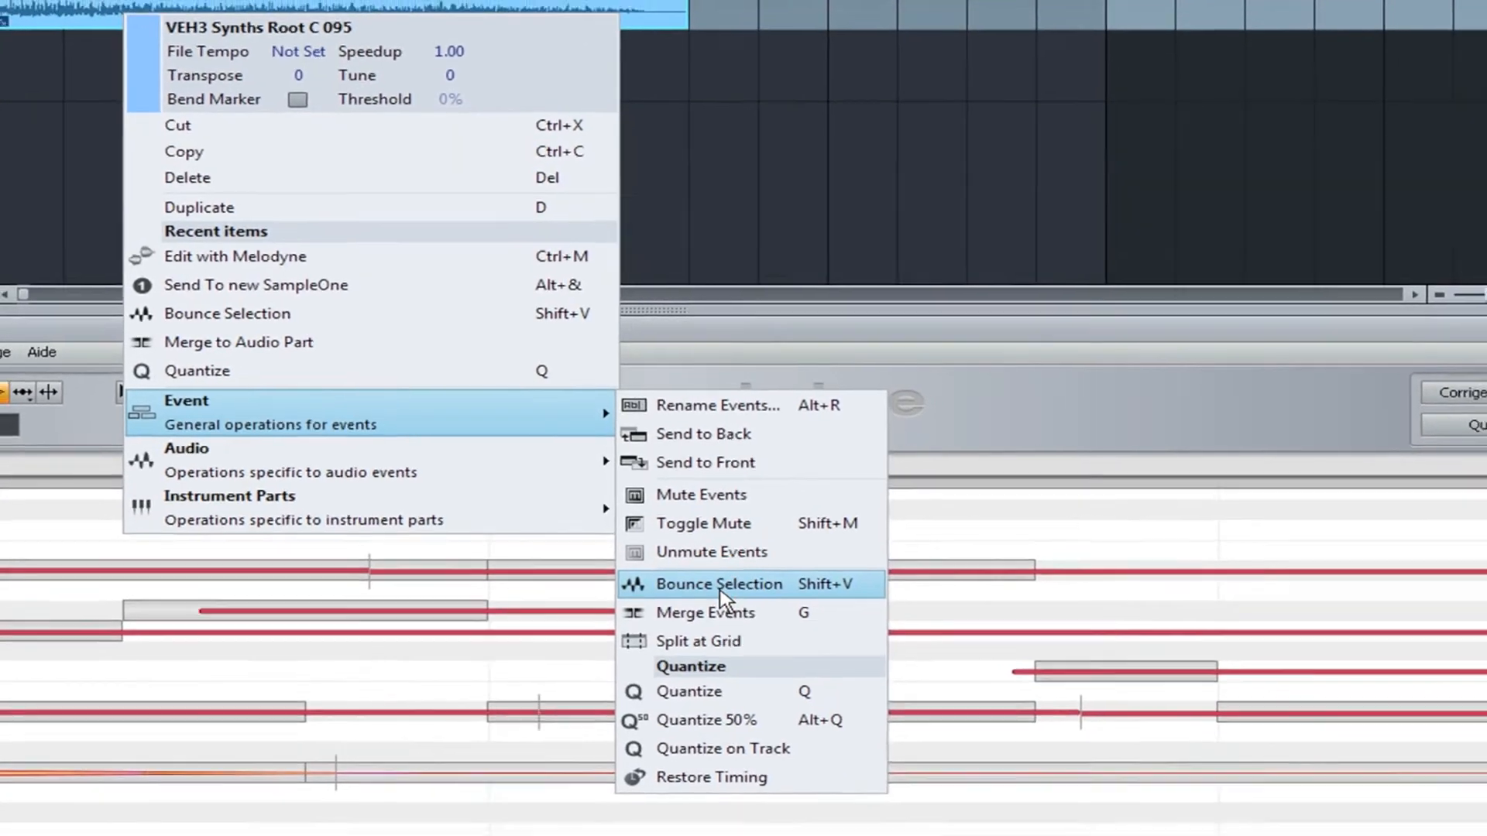
click(726, 597)
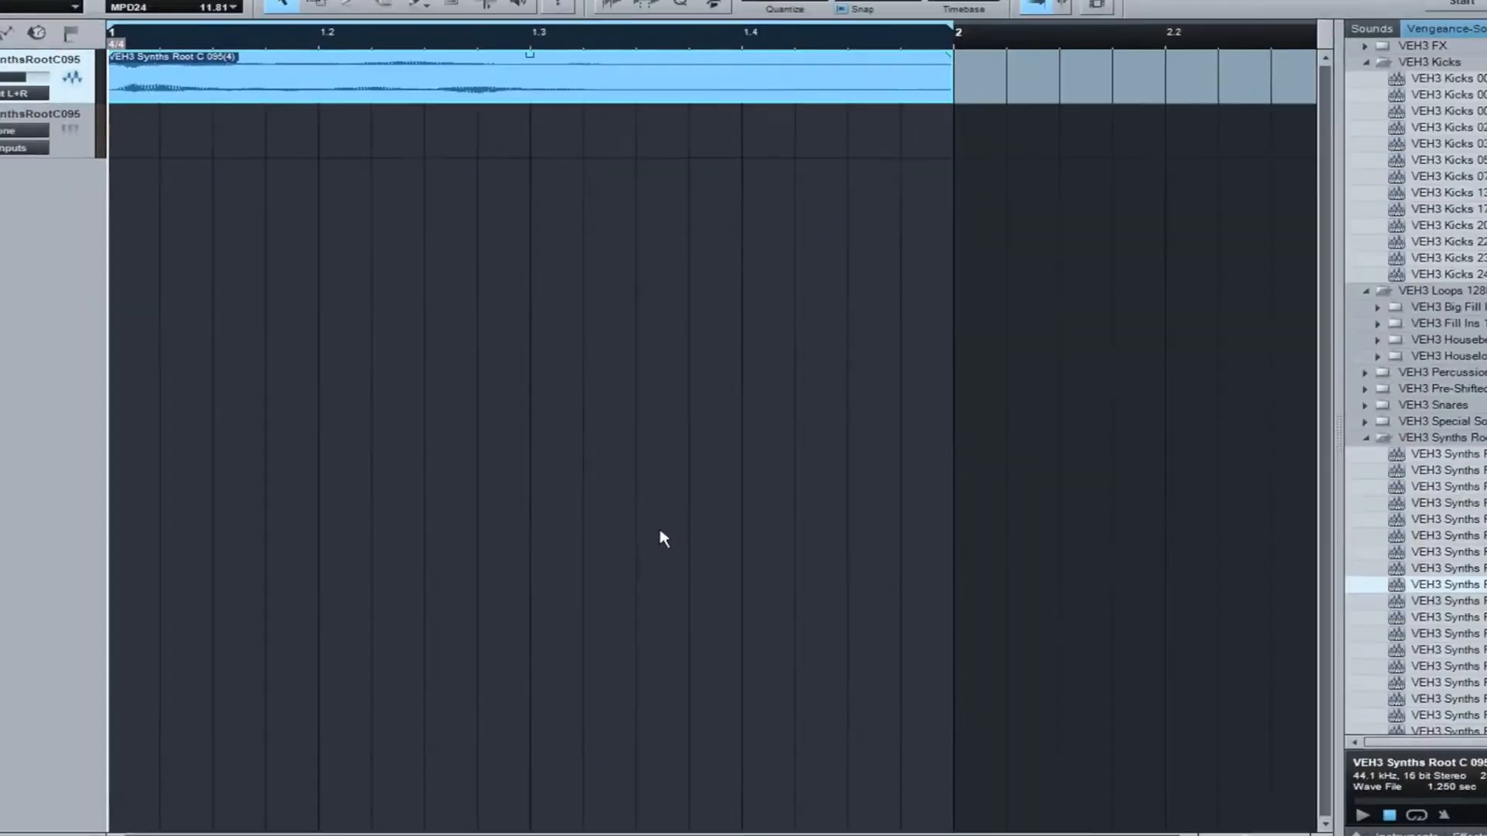
key(space)
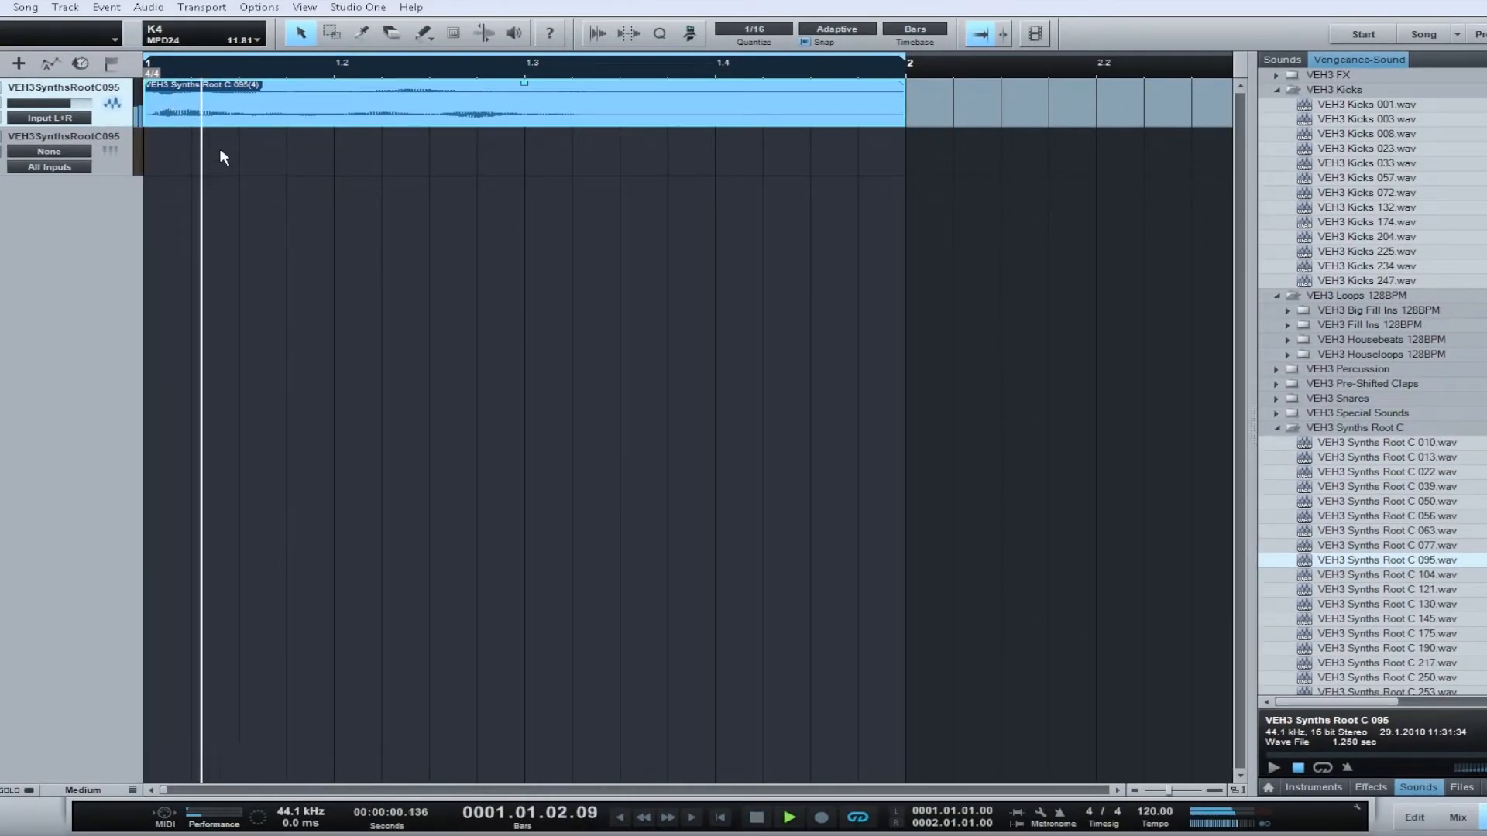
key(space)
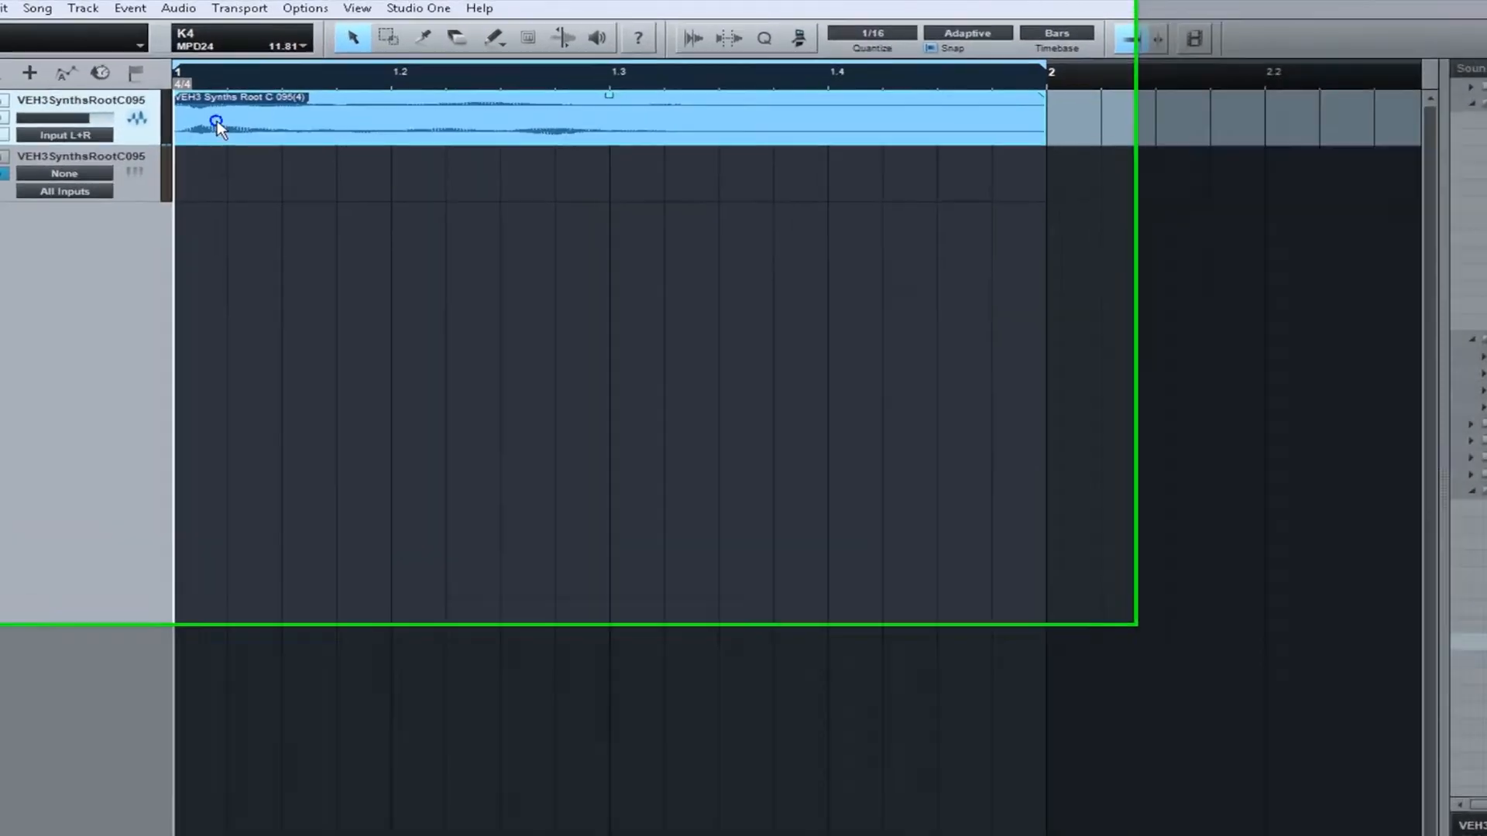
Step: Send the bounced single-note audio event to a new SampleOne sampler
right_click(183, 107)
mouse_move(747, 639)
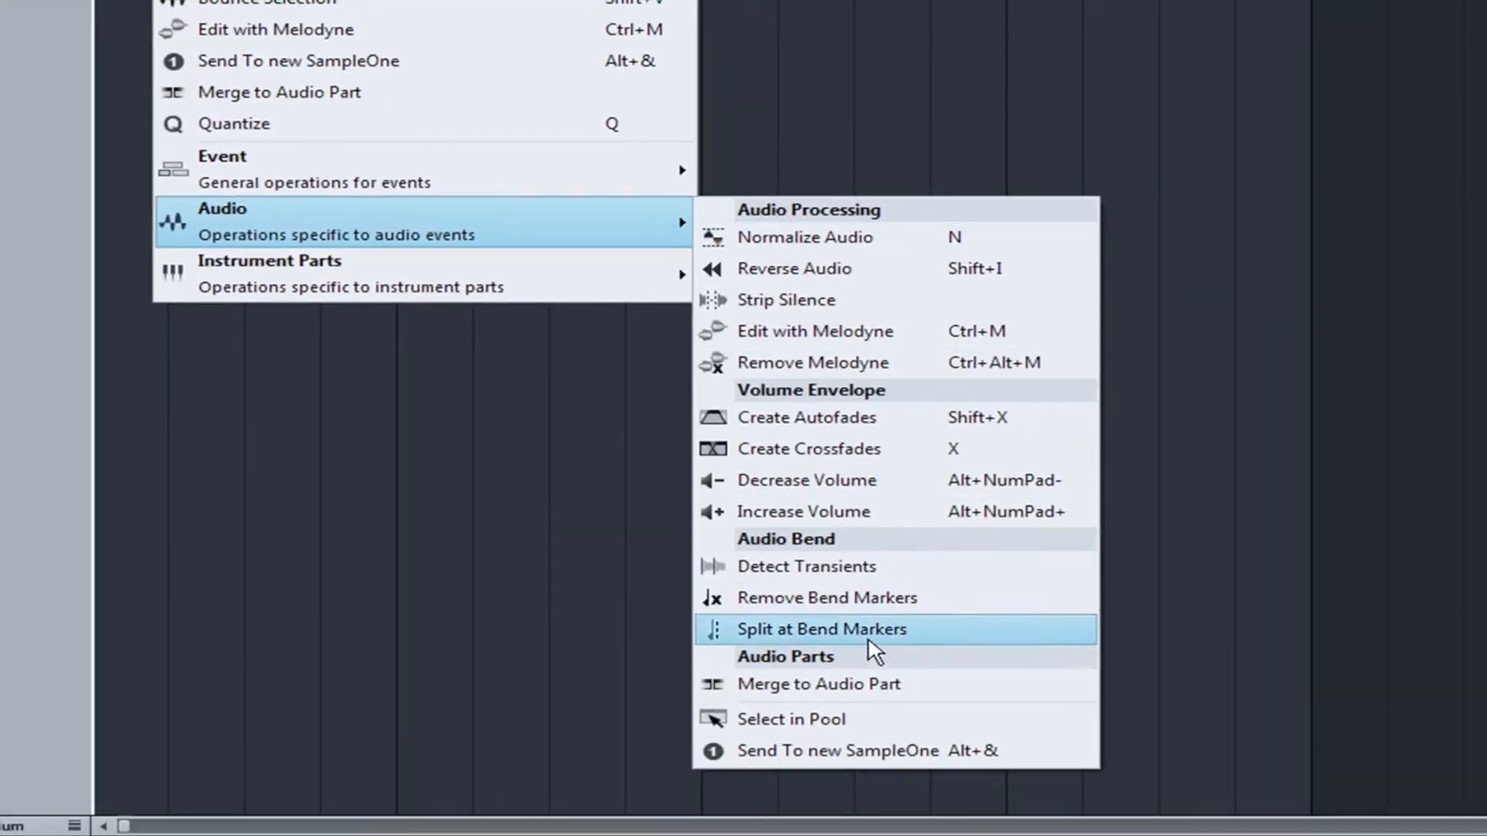
click(871, 750)
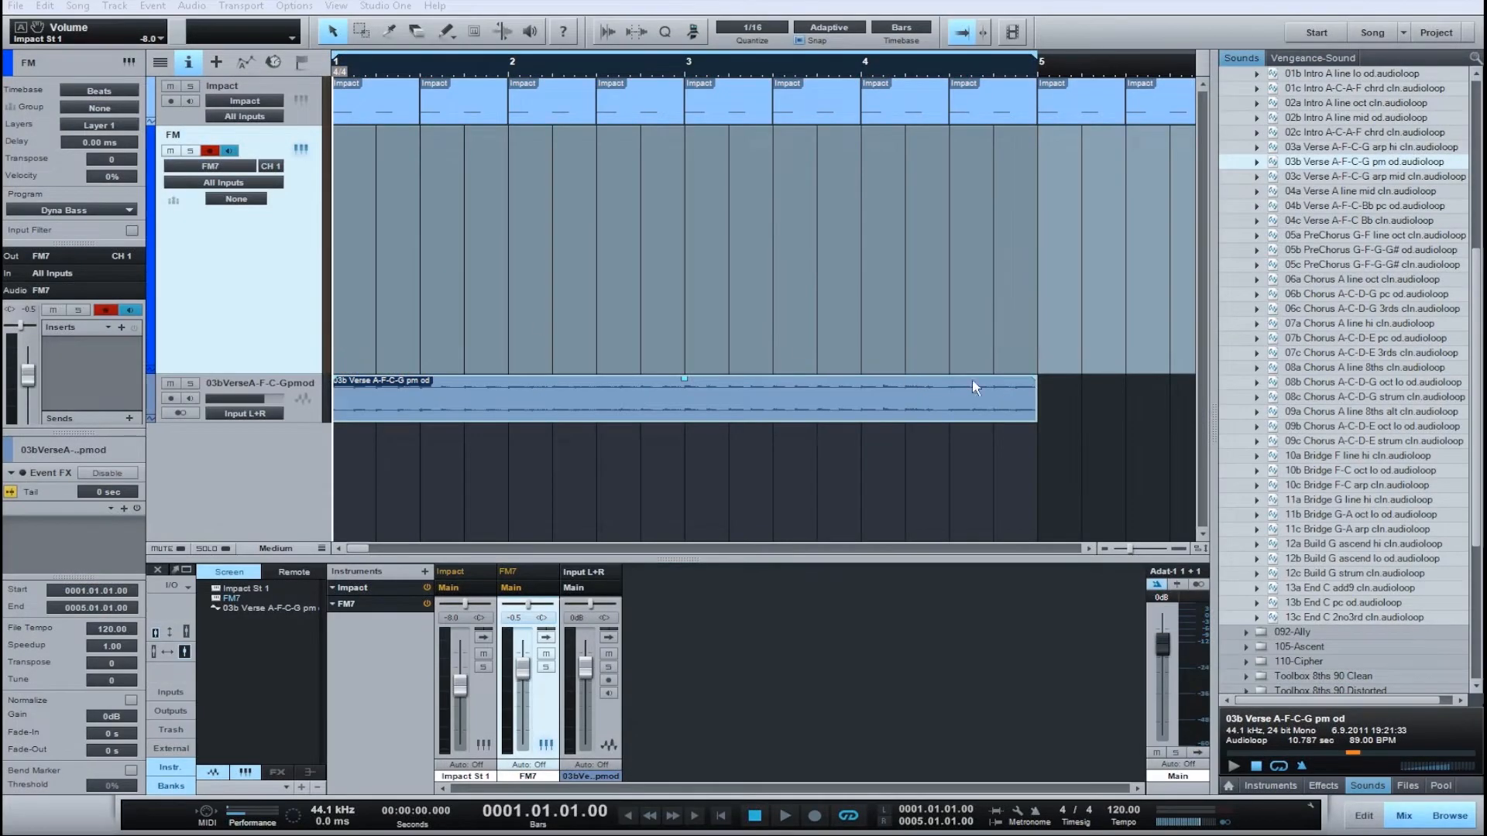
Step: Mute the Impact track and play back the 03b Verse A-F-C-G pm od guitar loop
click(168, 100)
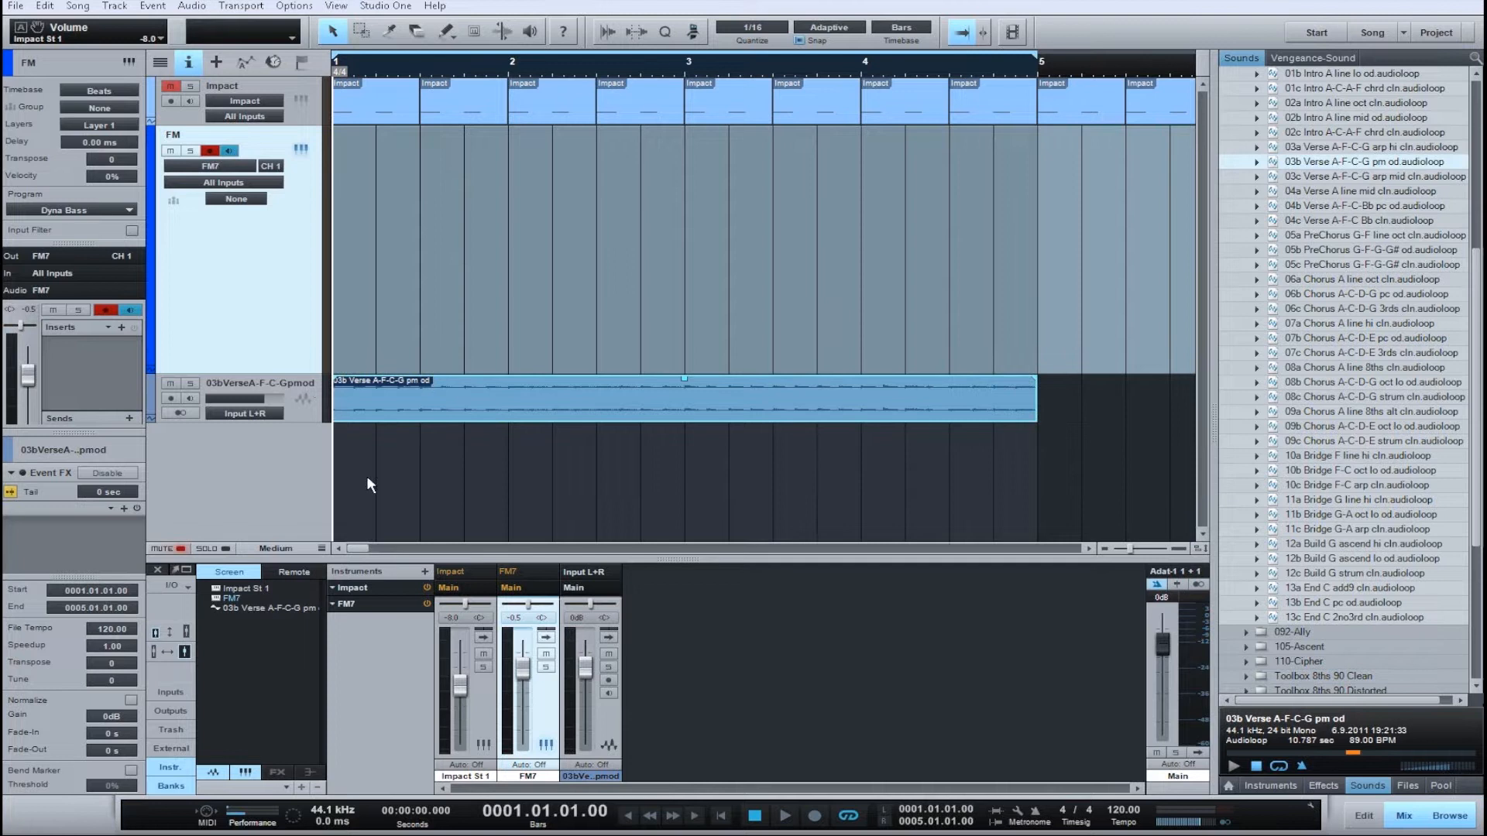
key(space)
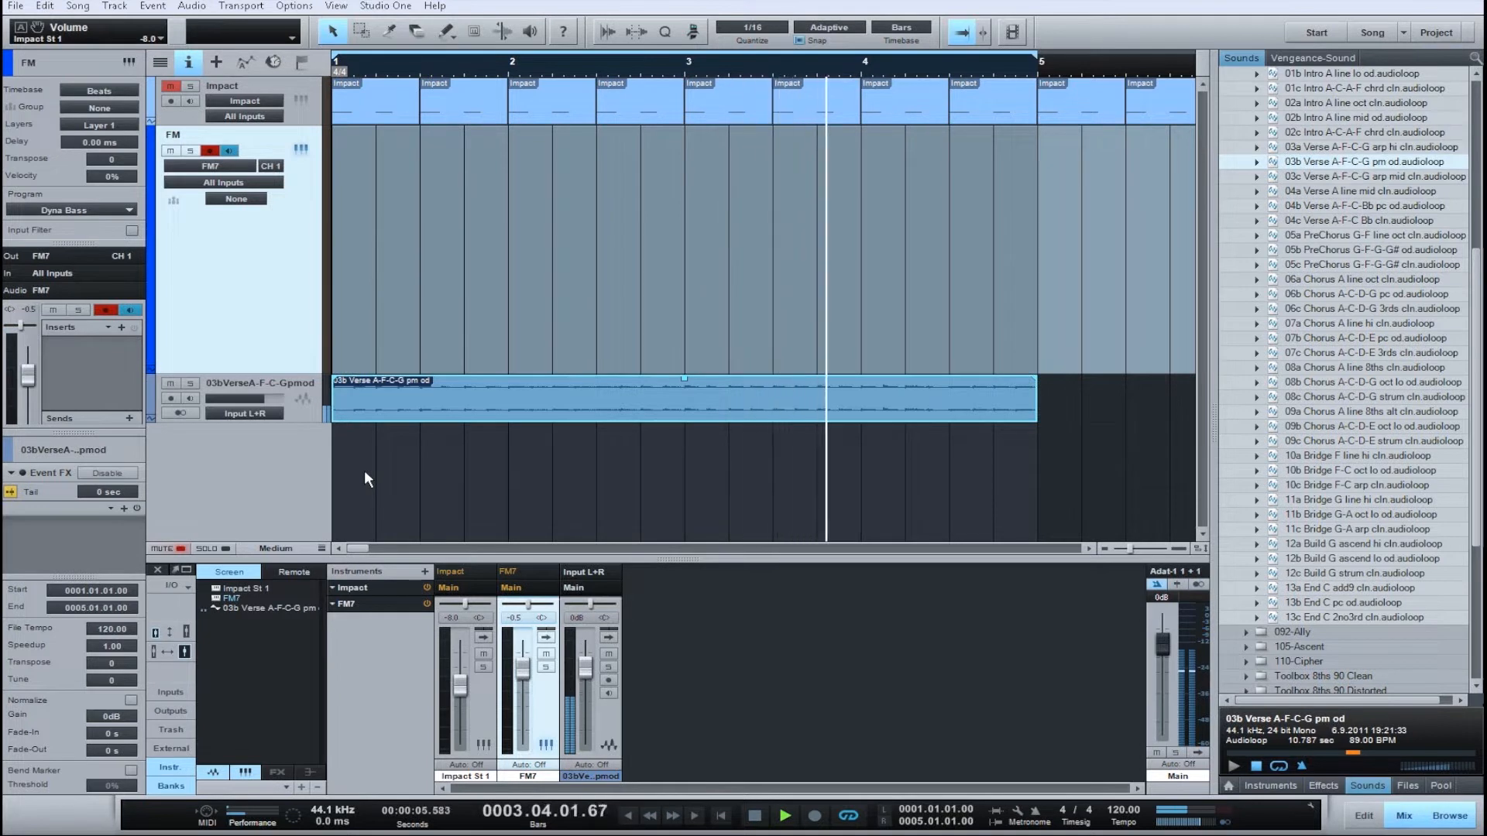
key(space)
Step: Edit the 03b Verse A-F-C-G pm od audio event with Melodyne
click(374, 400)
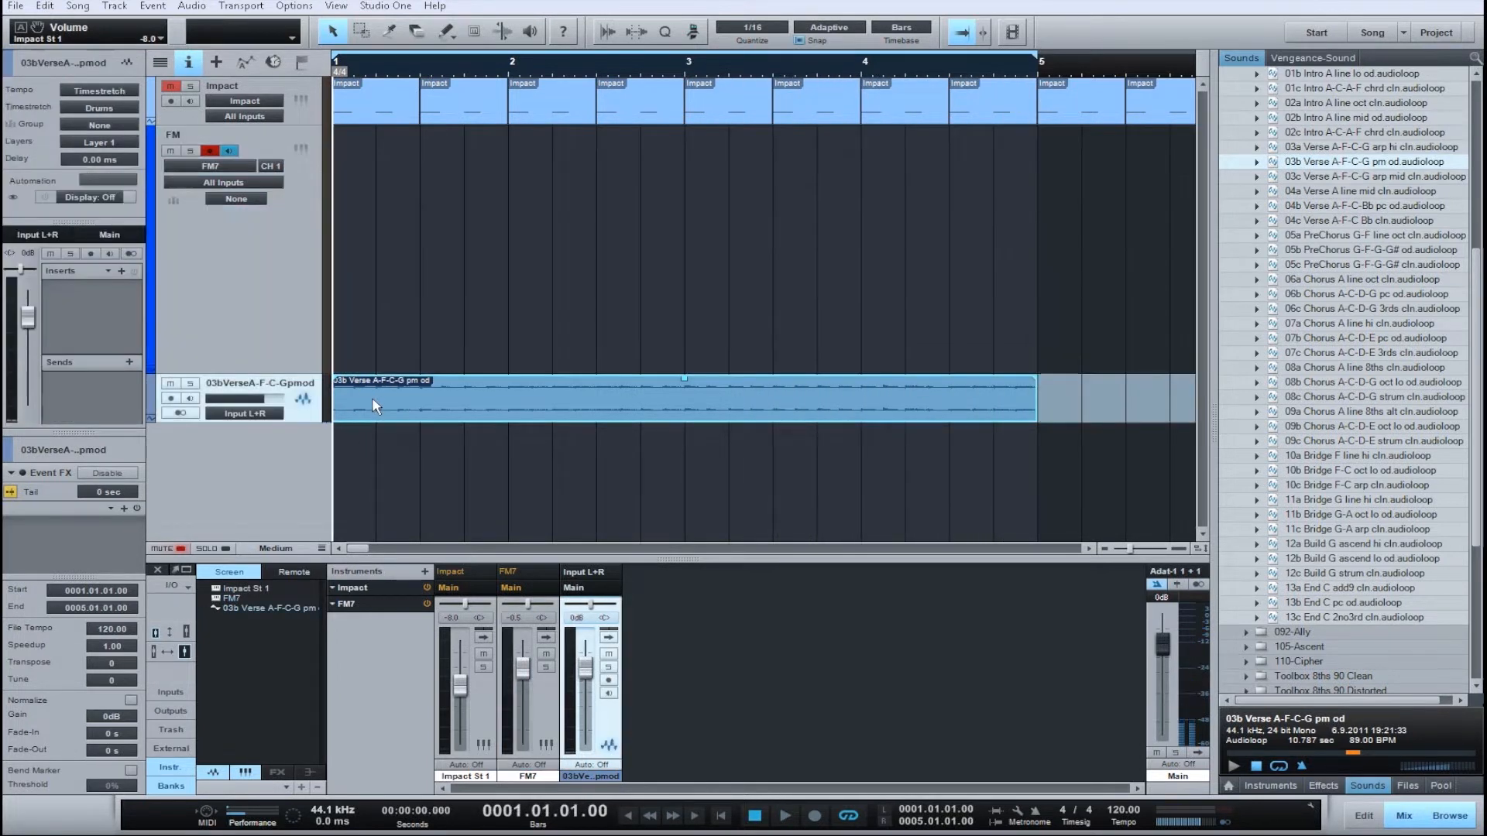
right_click(373, 401)
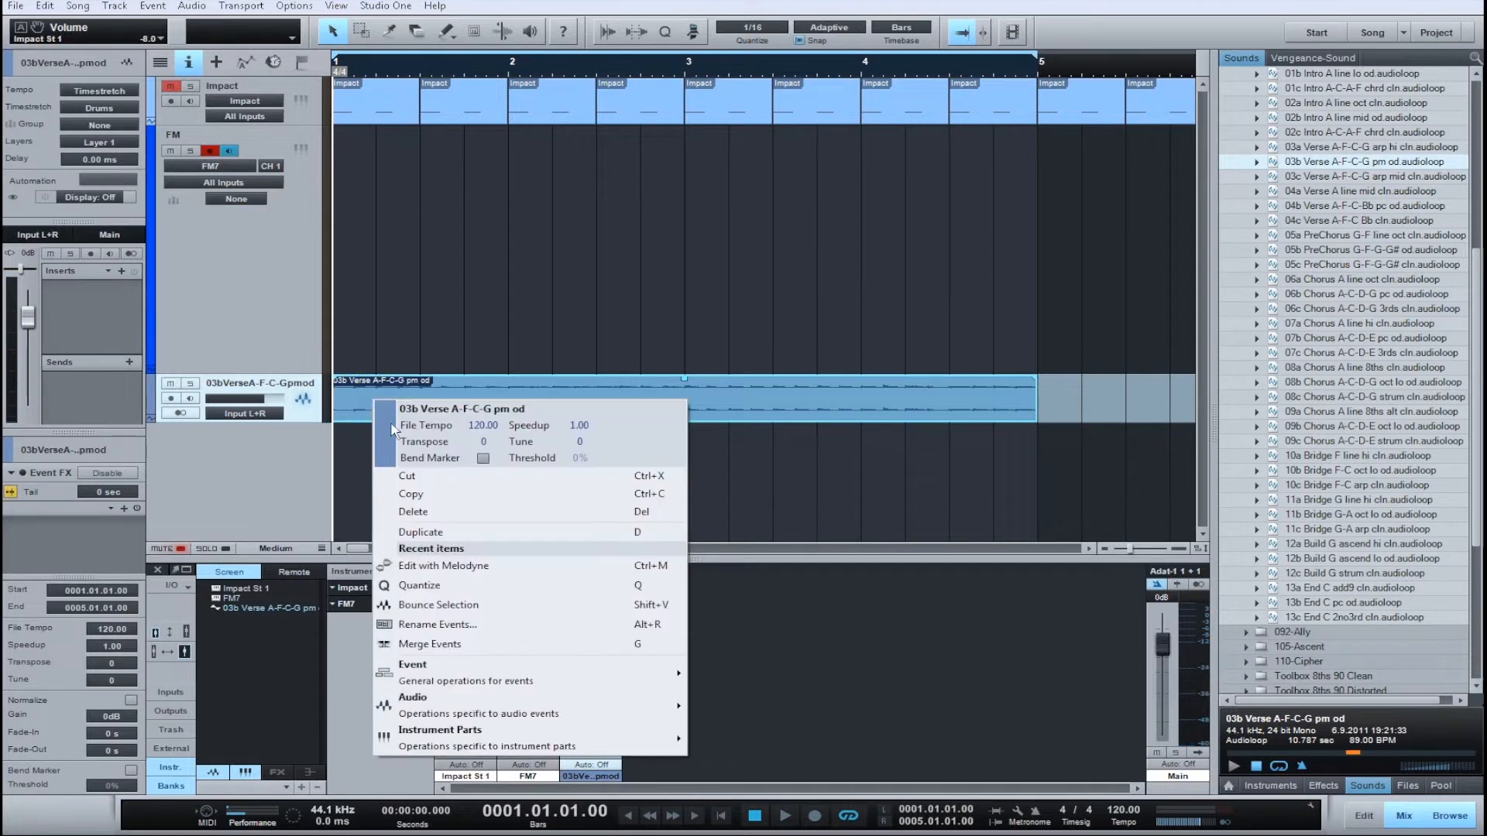
mouse_move(569, 700)
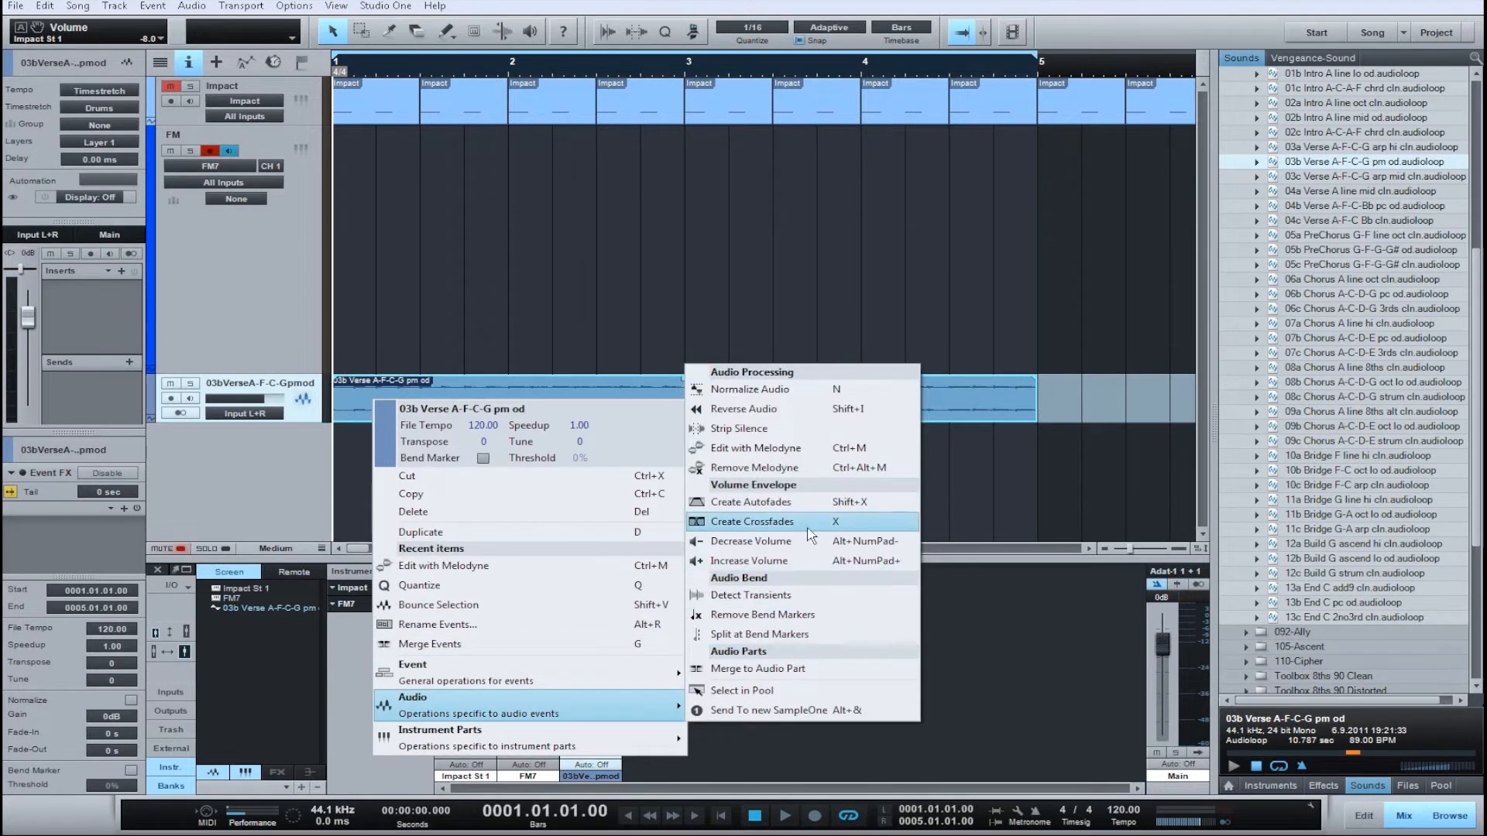
click(809, 449)
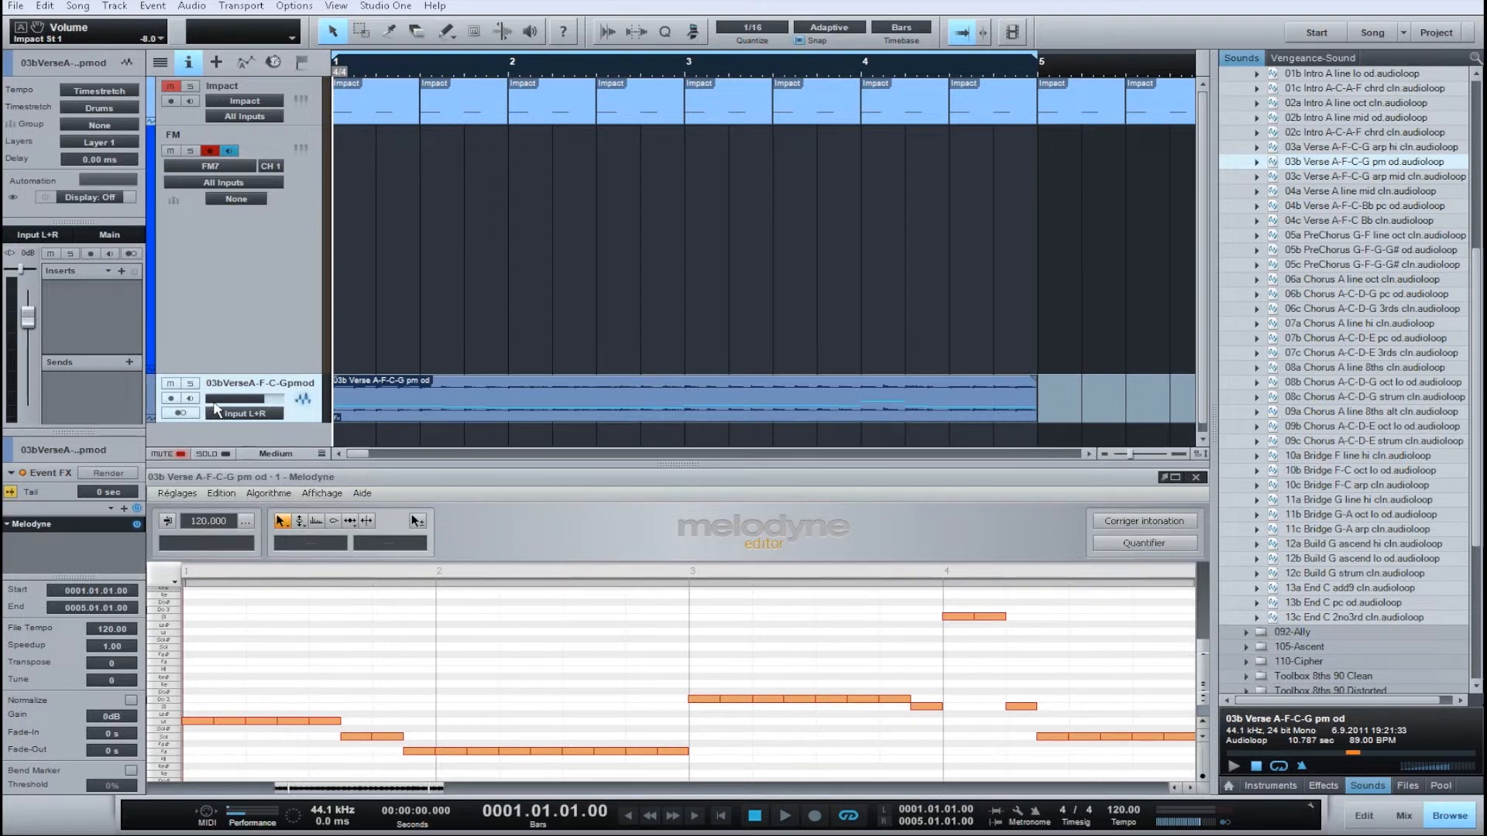
Step: Convert the analysed guitar loop into a note part on the FM track, show the FM7 instrument, and play the result
drag(387, 401, 376, 271)
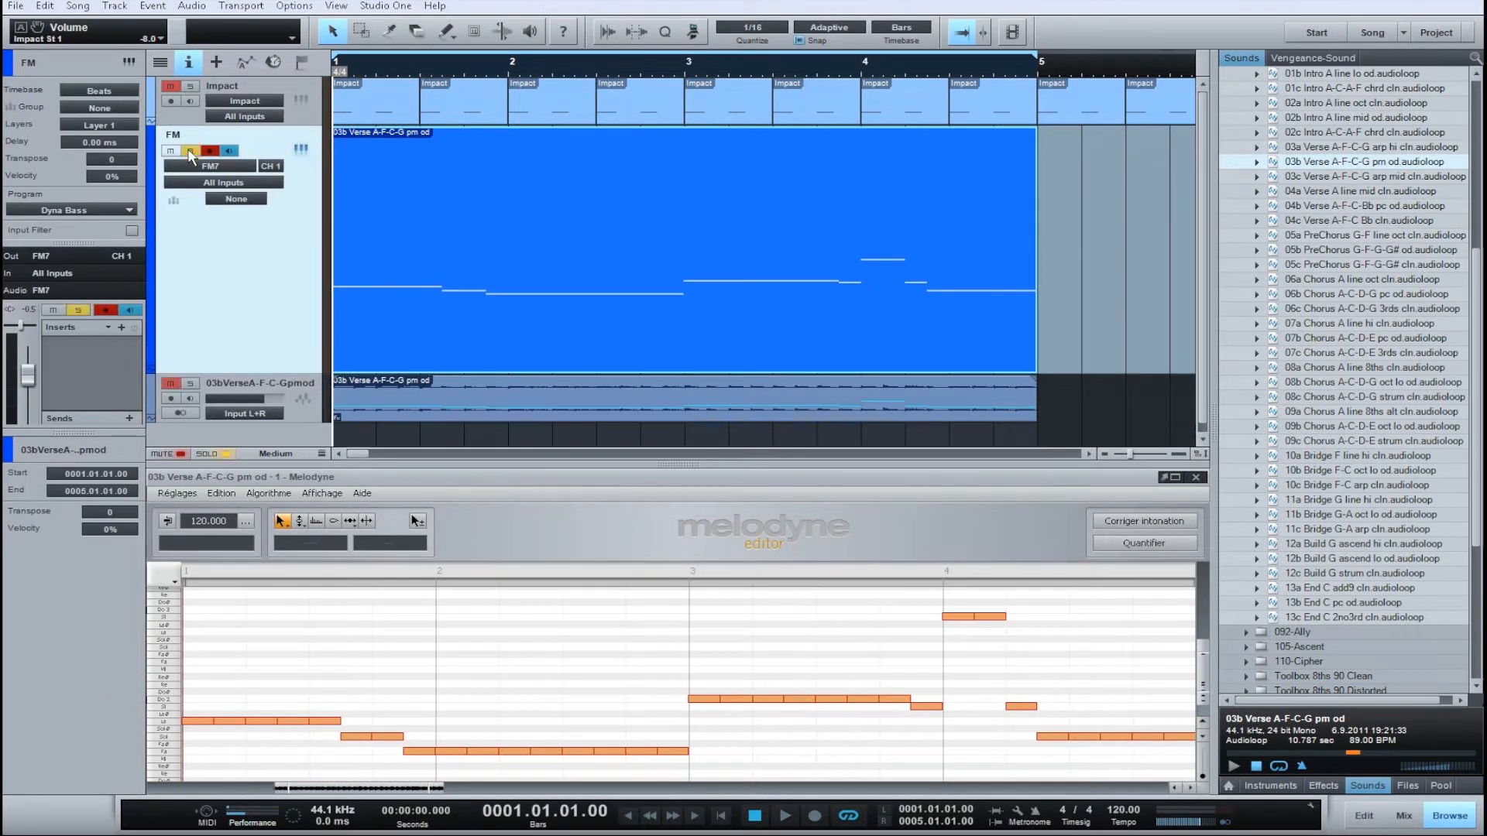
click(301, 149)
key(space)
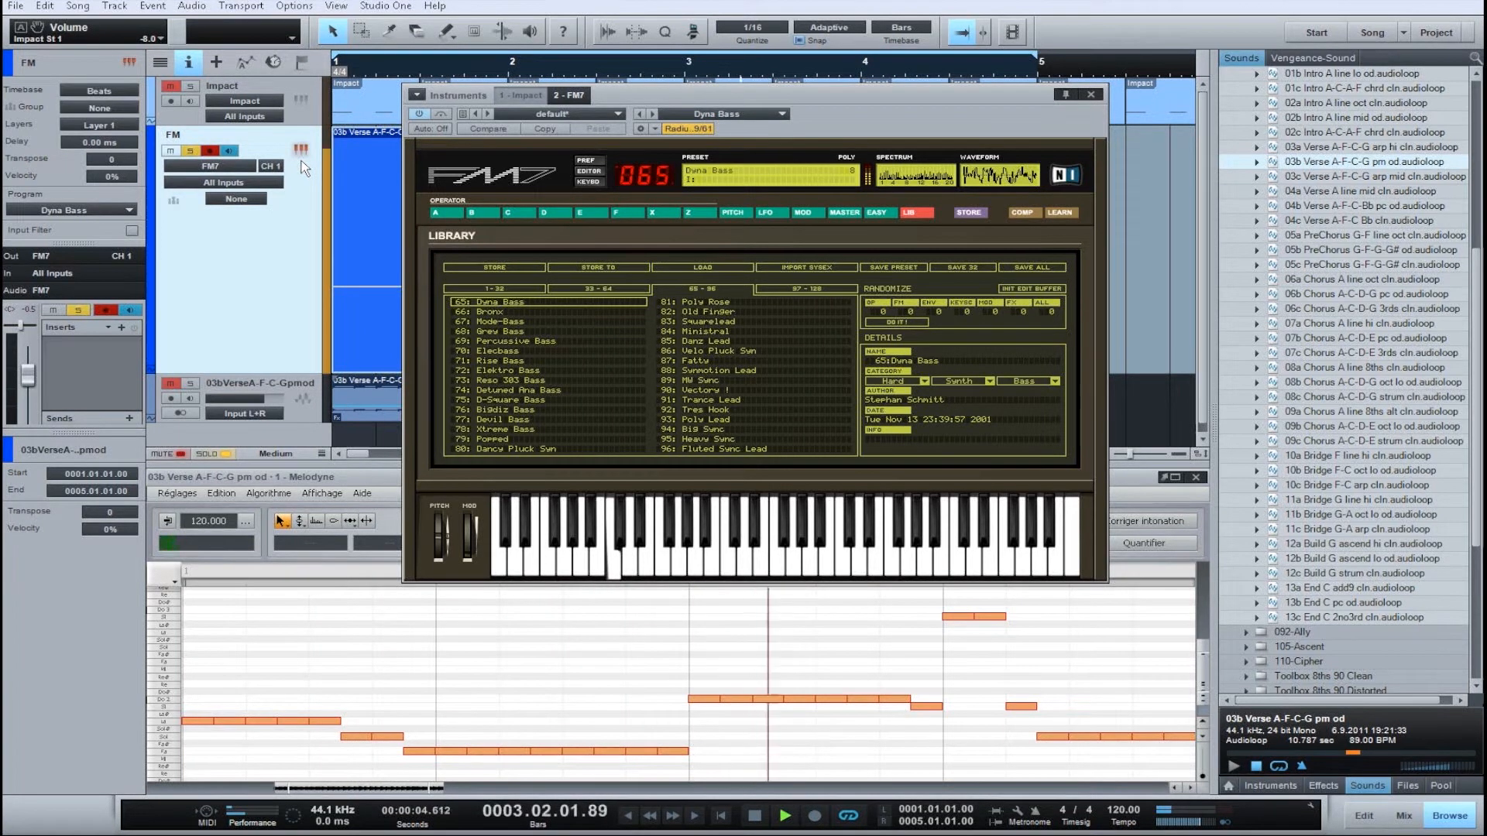
key(space)
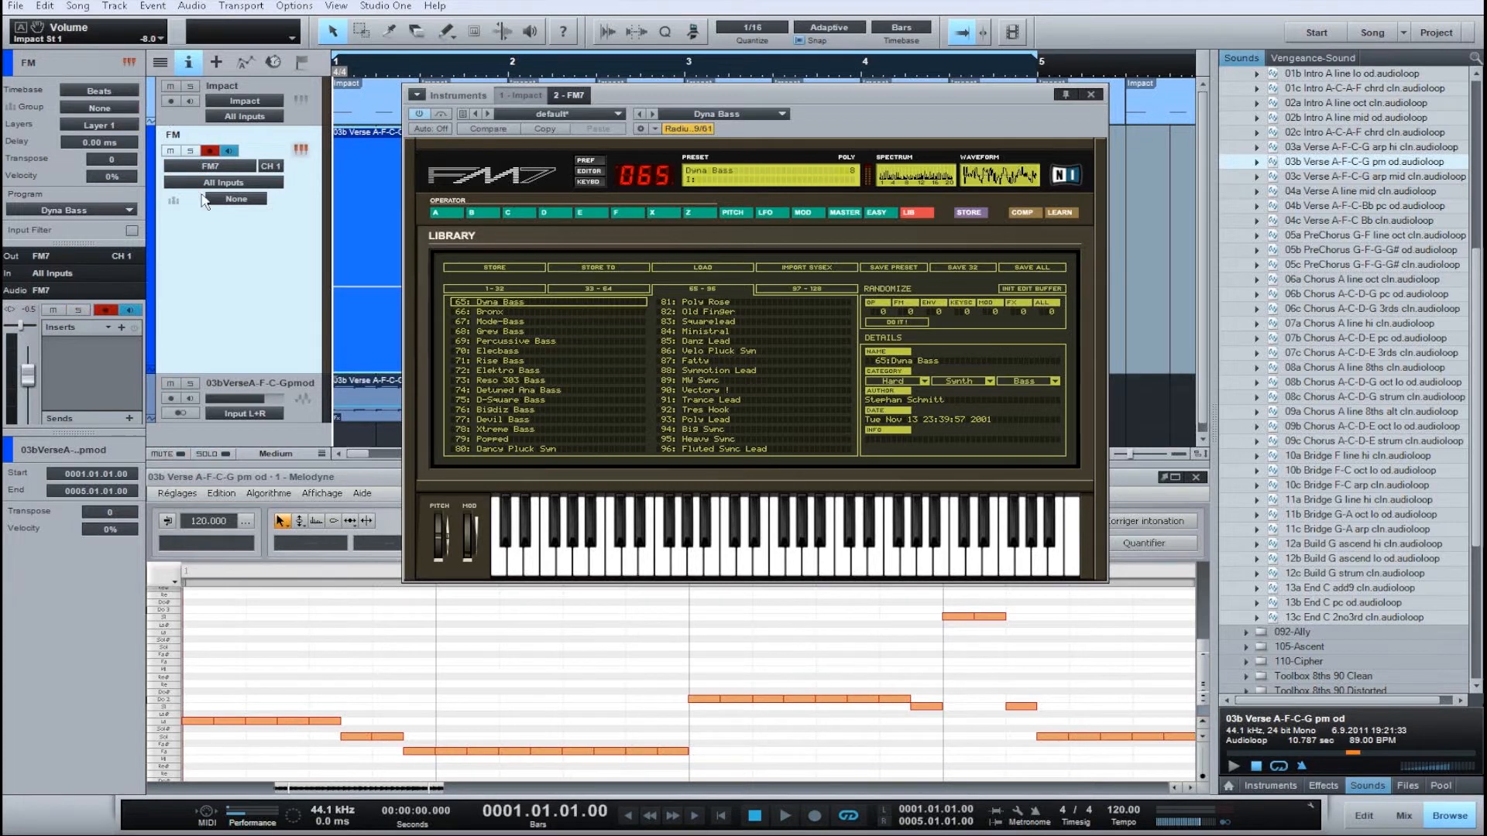
key(space)
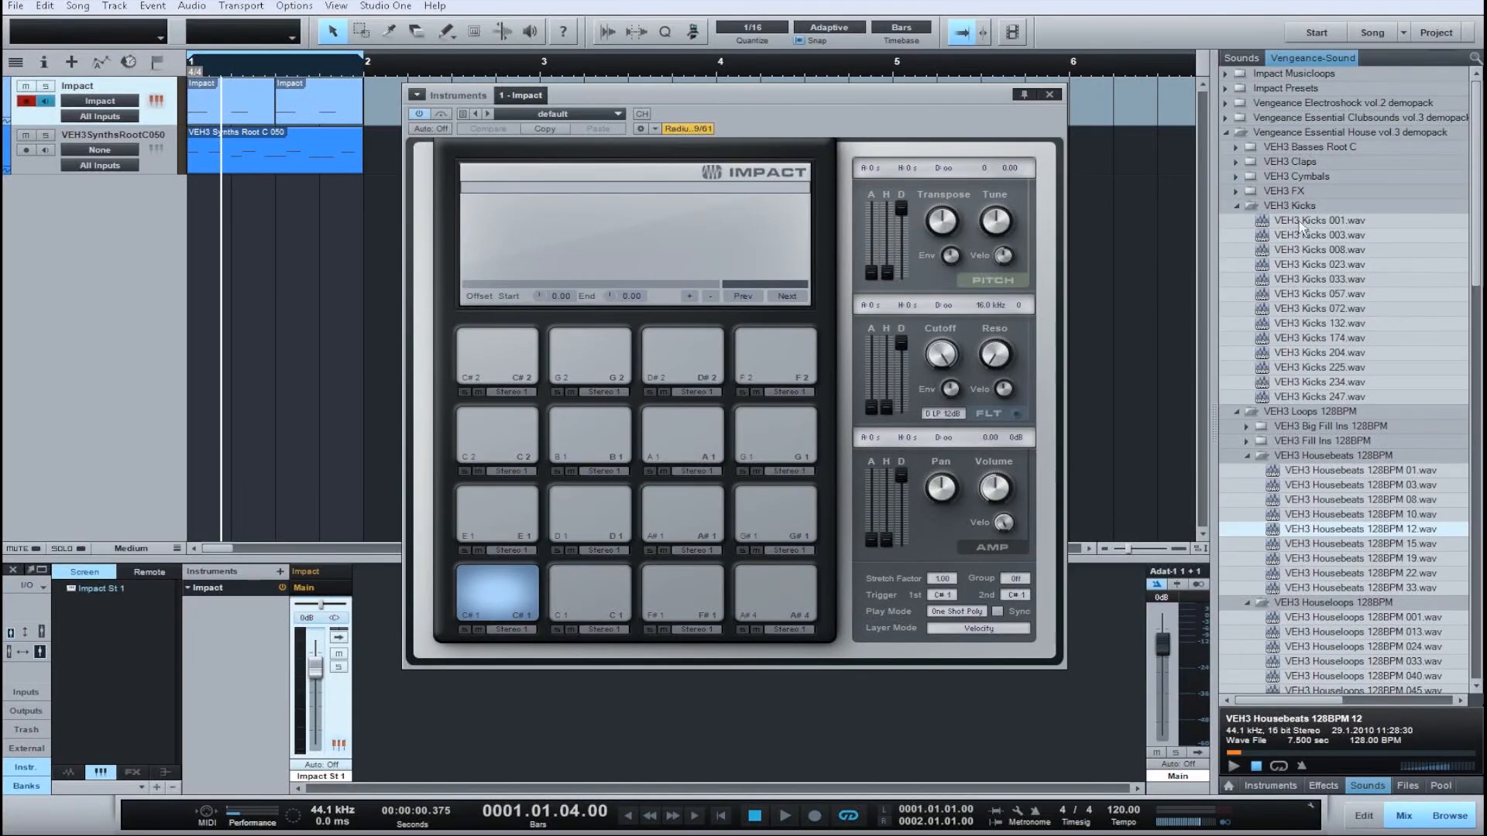
Step: Load VEH3 Kicks 001 onto the empty C#2 pad of Impact, audition the pad, and stop playback
drag(1308, 219, 498, 350)
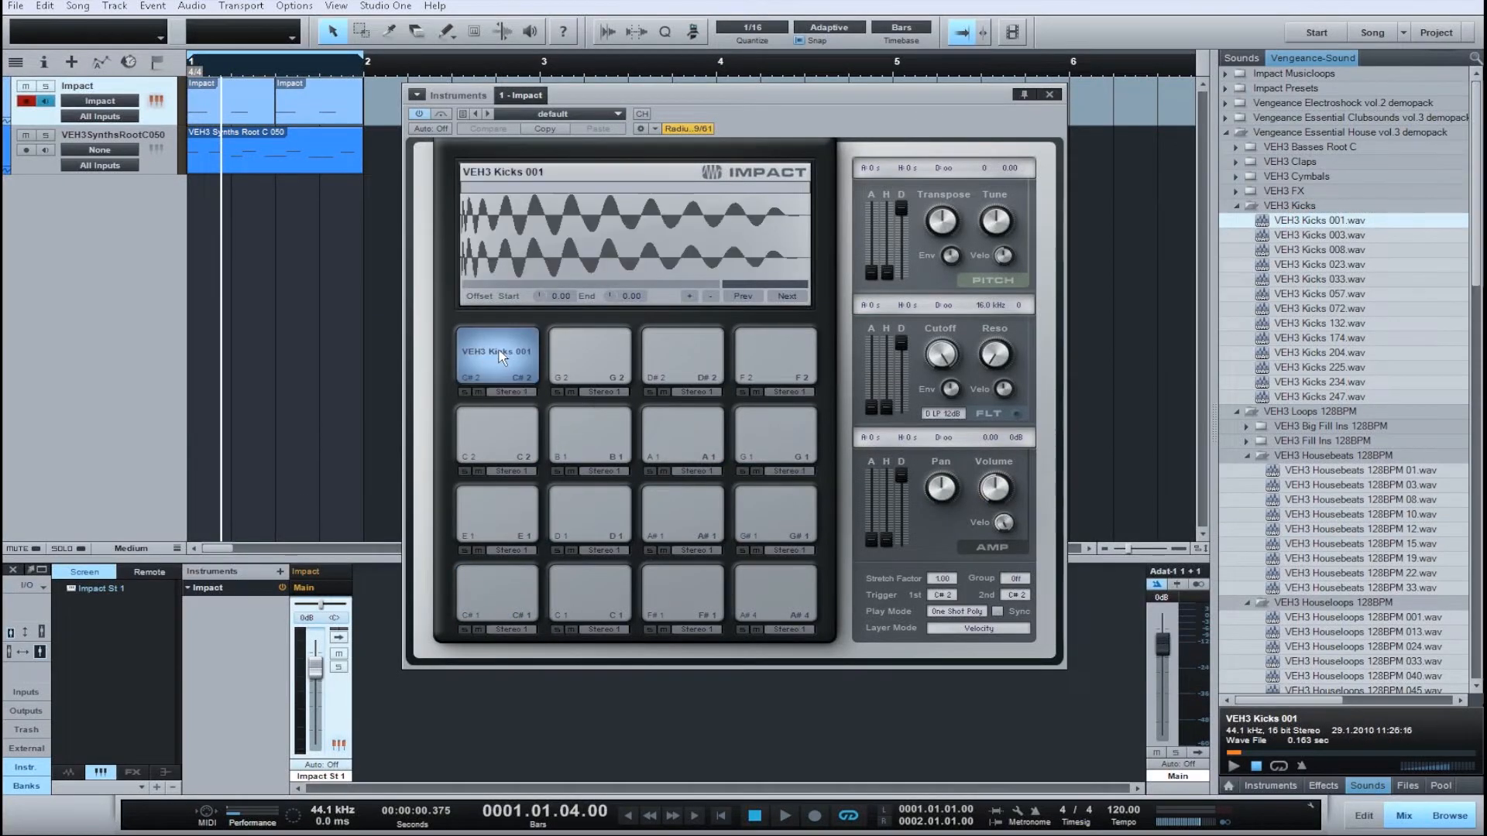
click(499, 350)
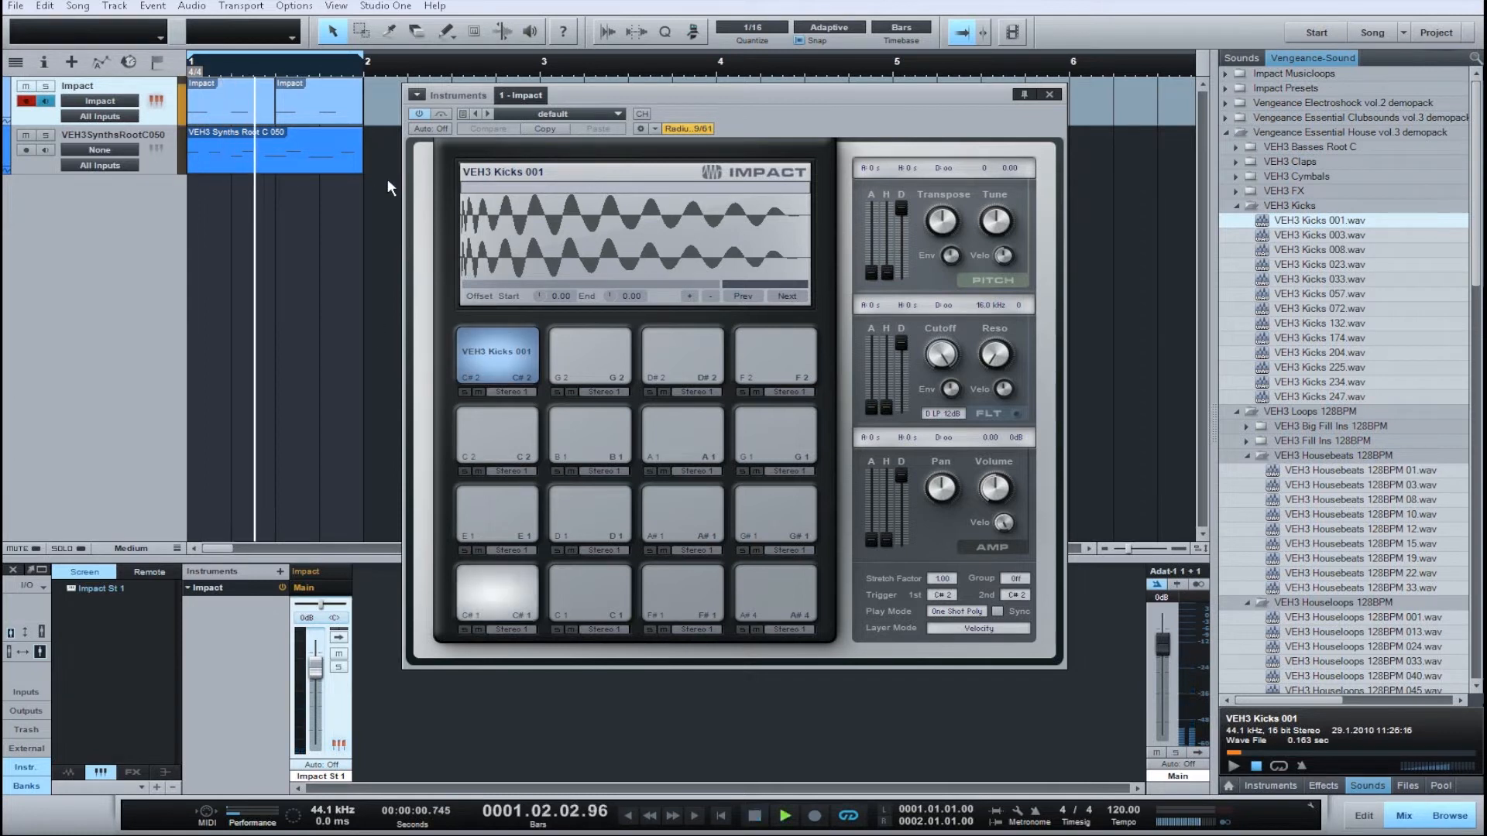
key(space)
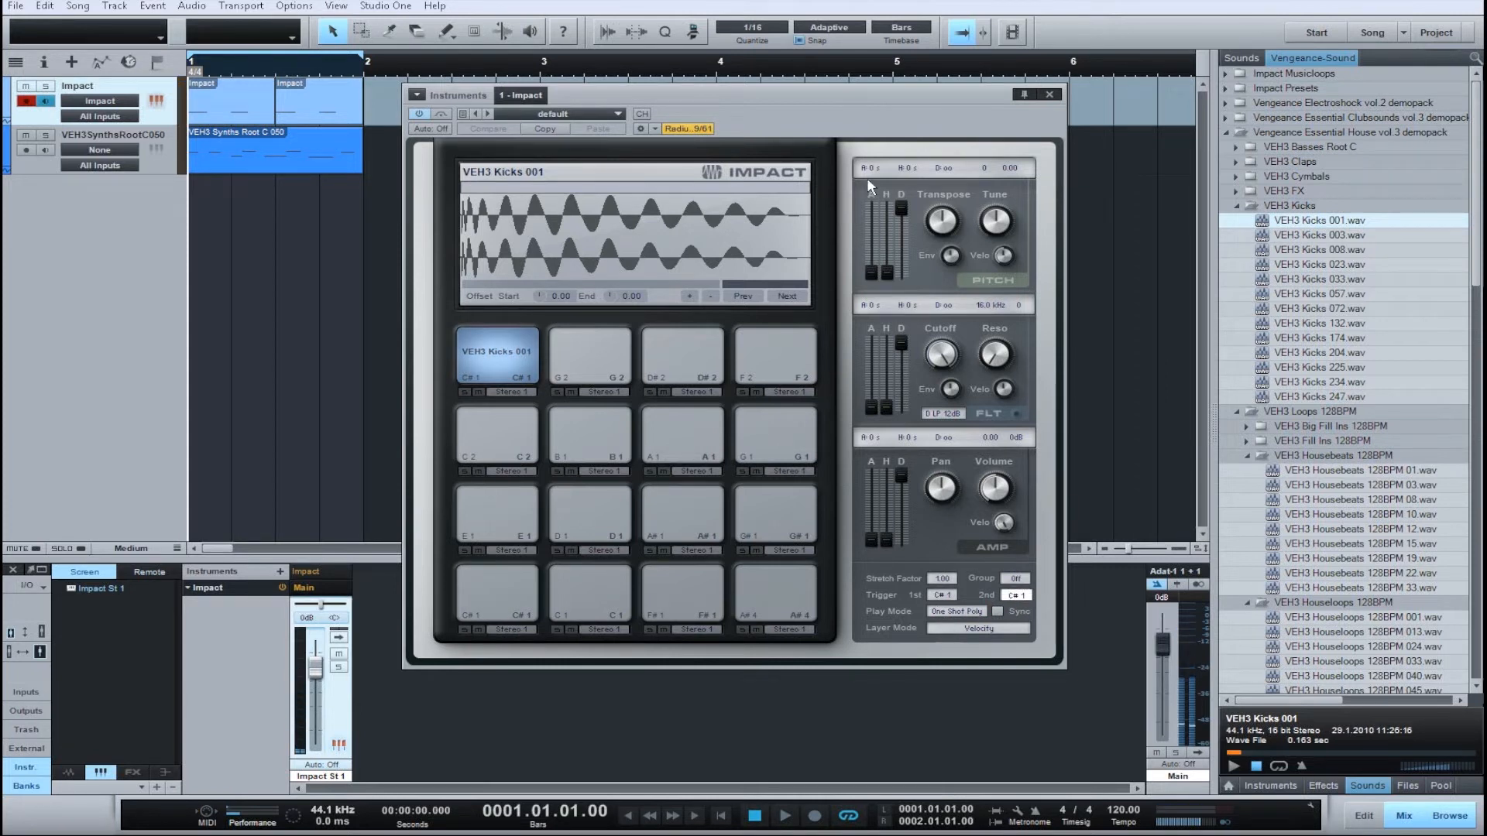
Step: During playback, step the pad's sample forward to VEH3 Kicks 033 and back to VEH3 Kicks 001, and stop
key(space)
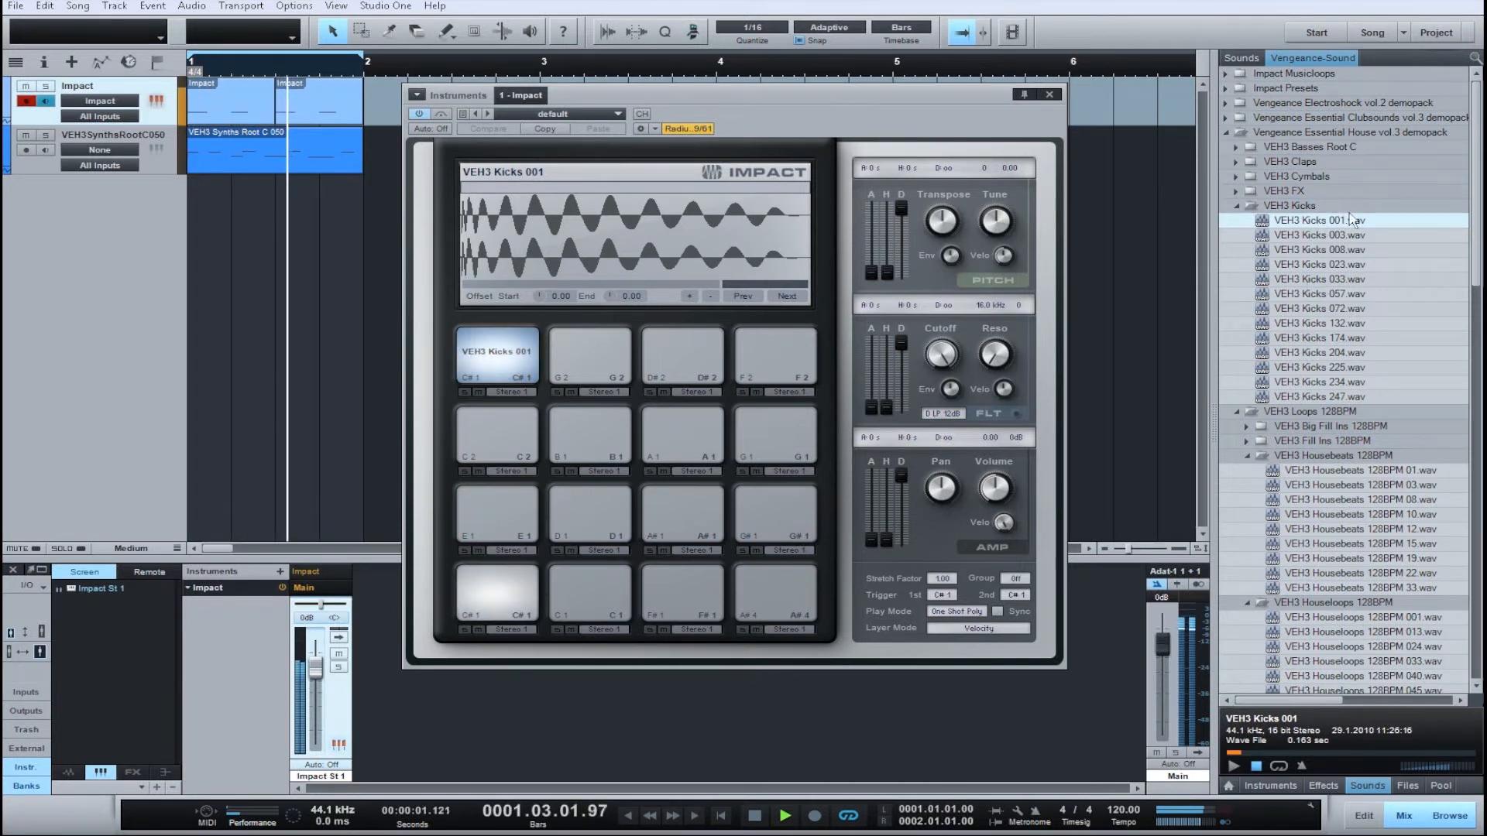
click(787, 297)
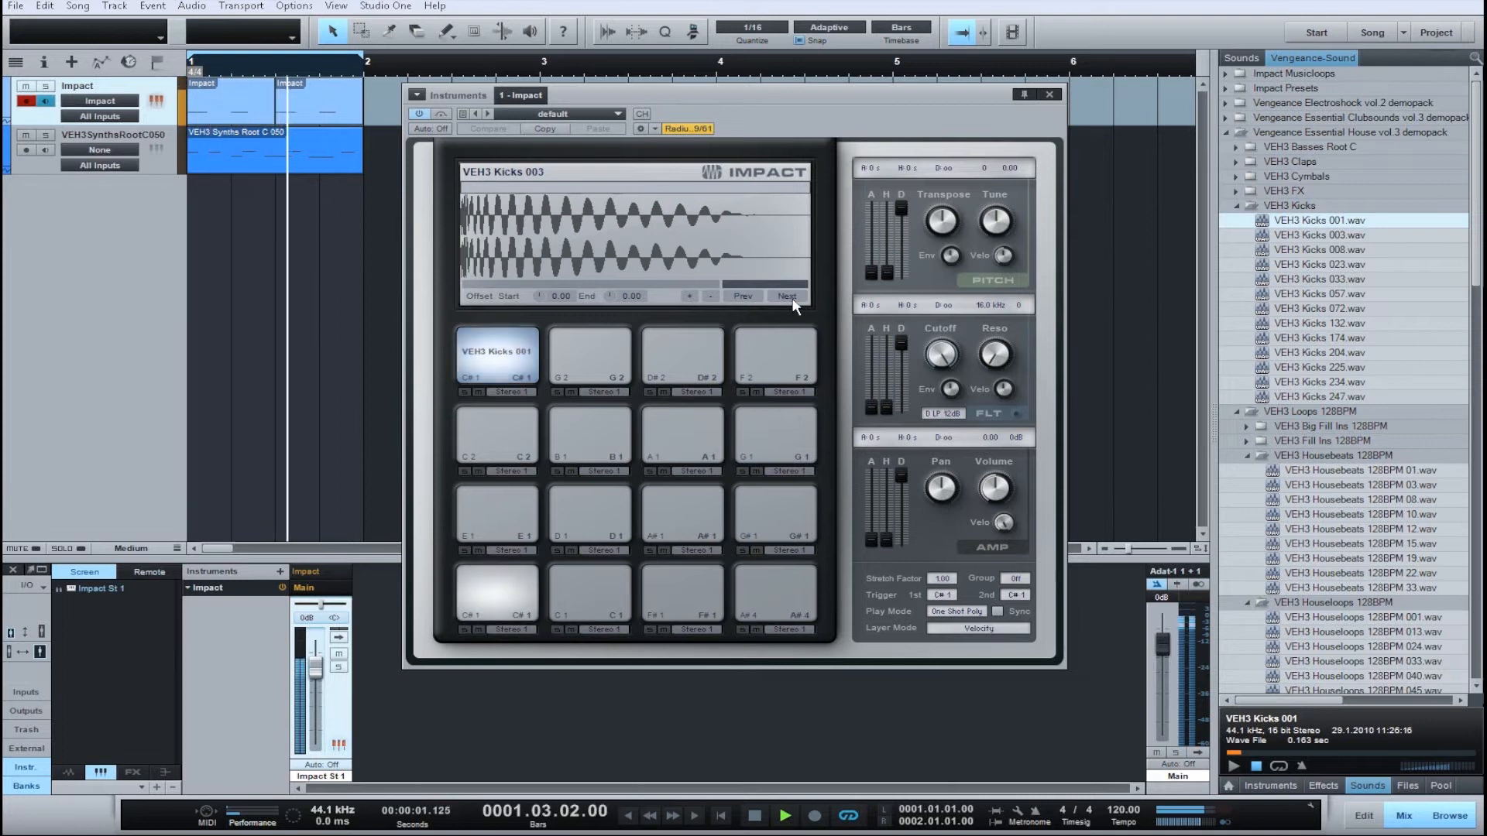
click(788, 298)
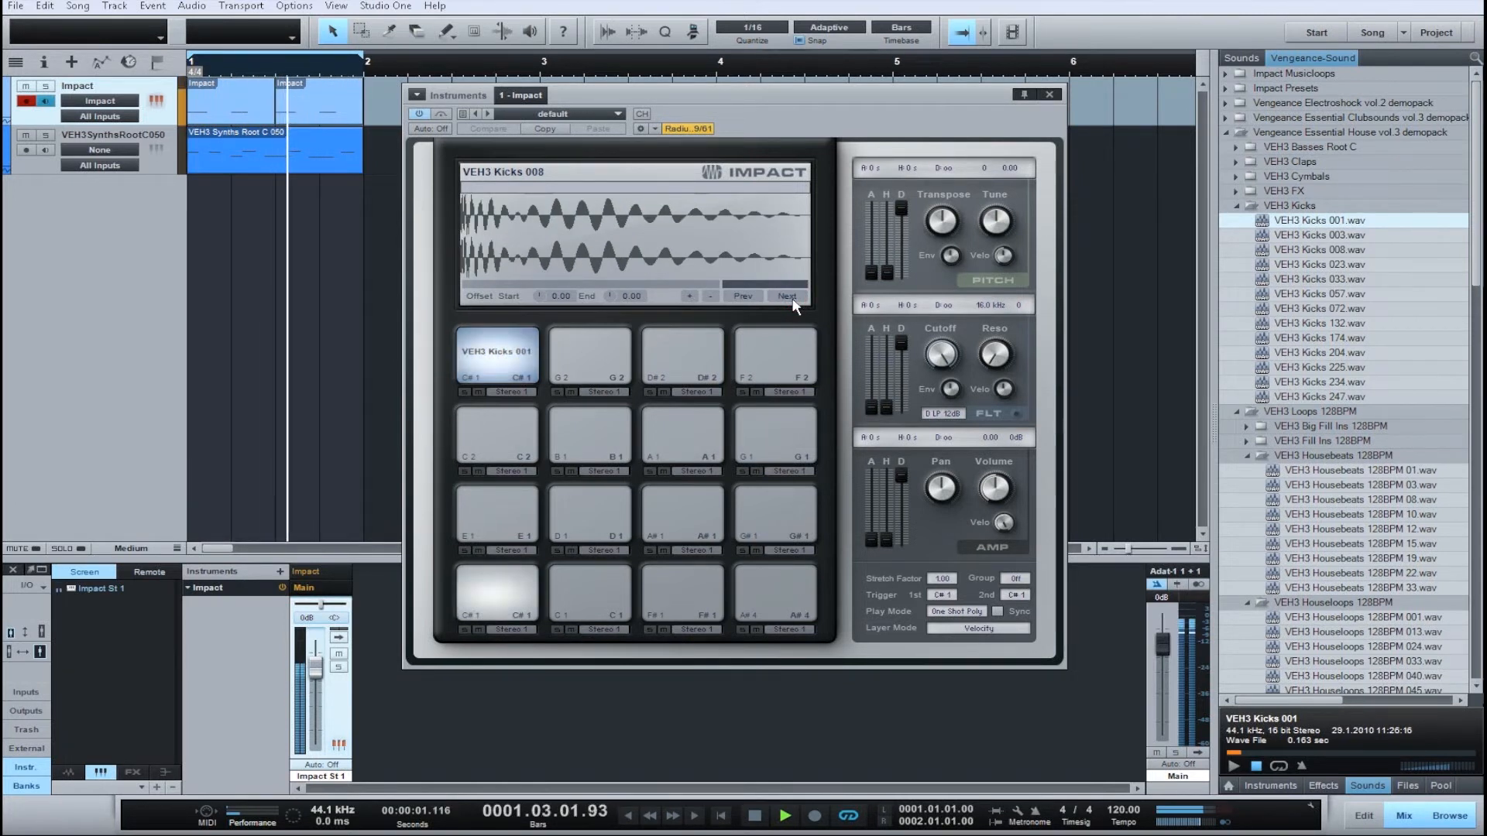
click(787, 297)
click(788, 297)
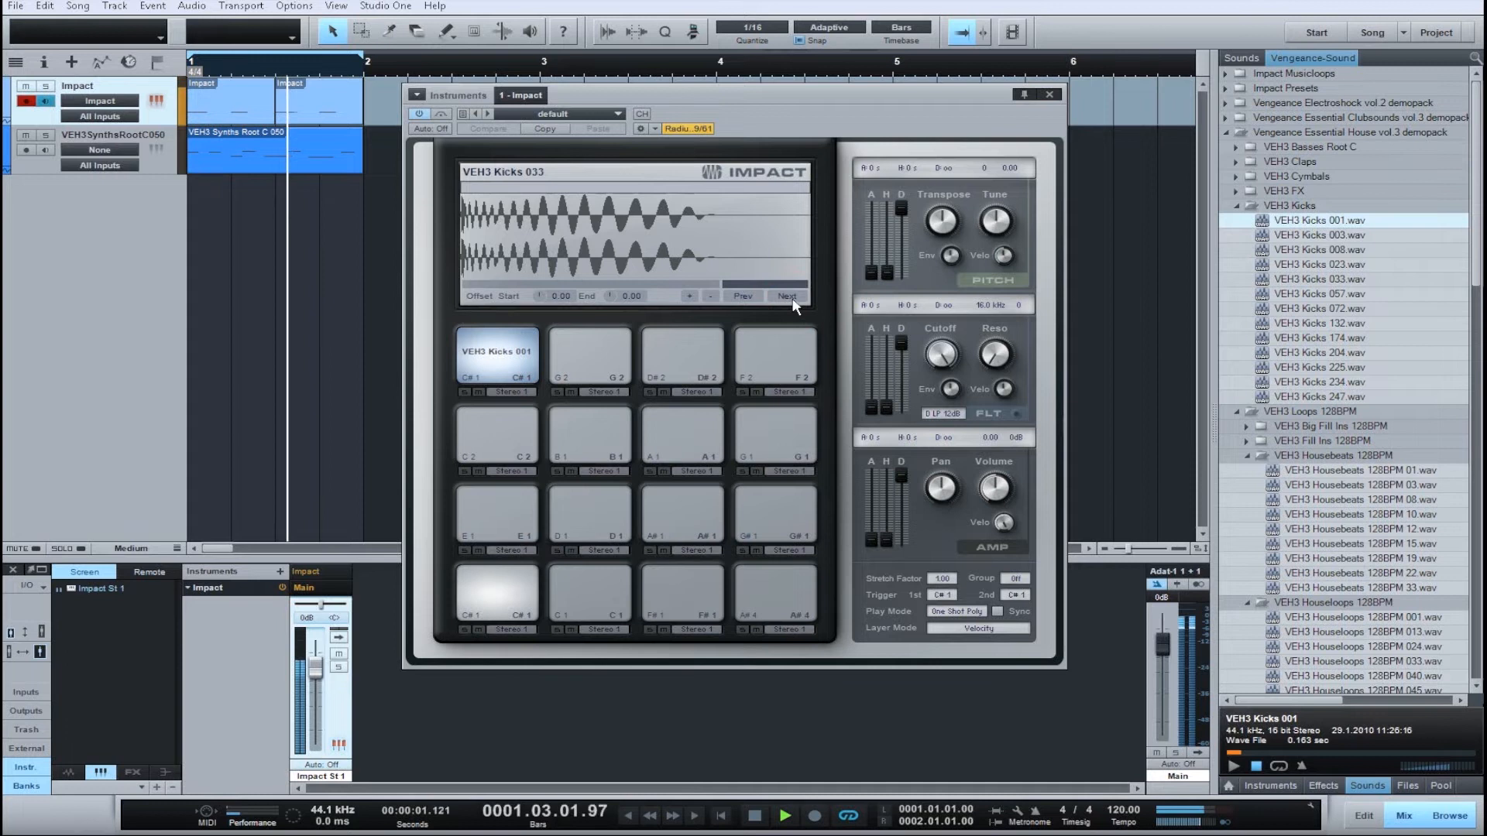
click(742, 297)
click(743, 297)
click(743, 297)
click(743, 297)
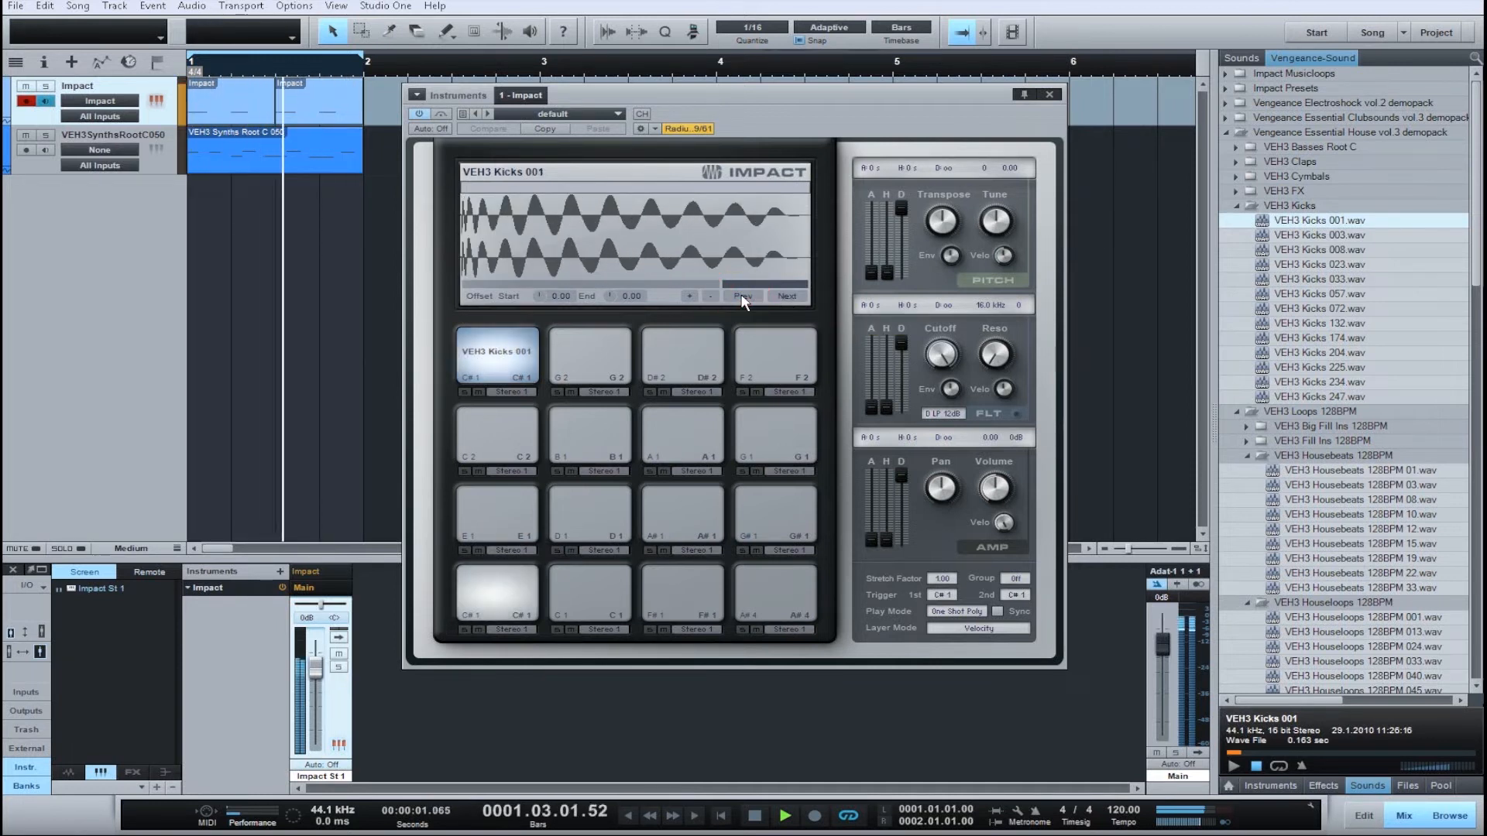
click(913, 116)
key(space)
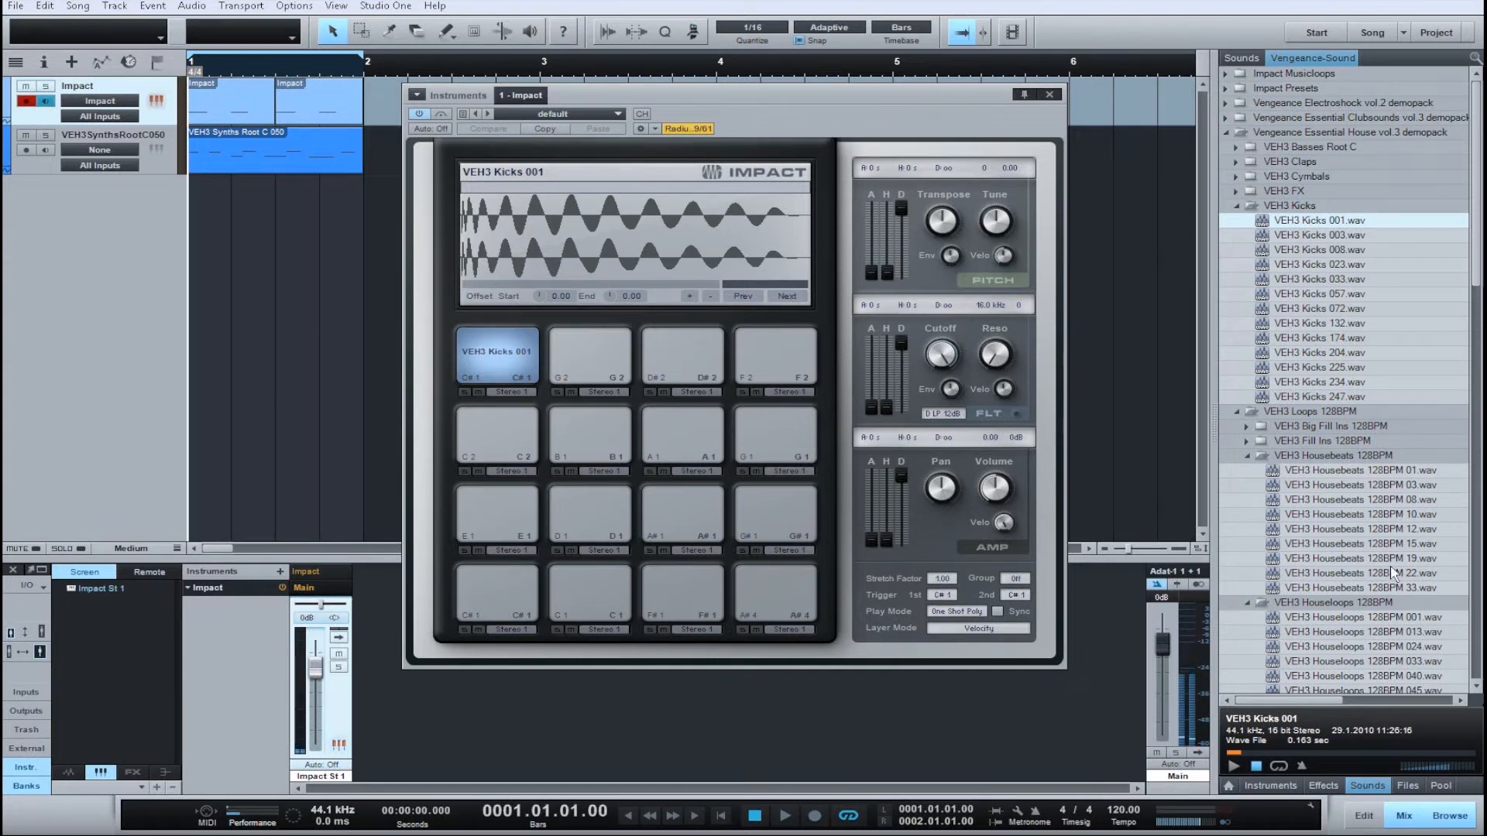
Step: Preview VEH3 Synths Root C 010.wav in the sound browser and send it to a new SampleOne instrument
scroll(1392, 573, down, 12)
click(1328, 294)
click(1333, 299)
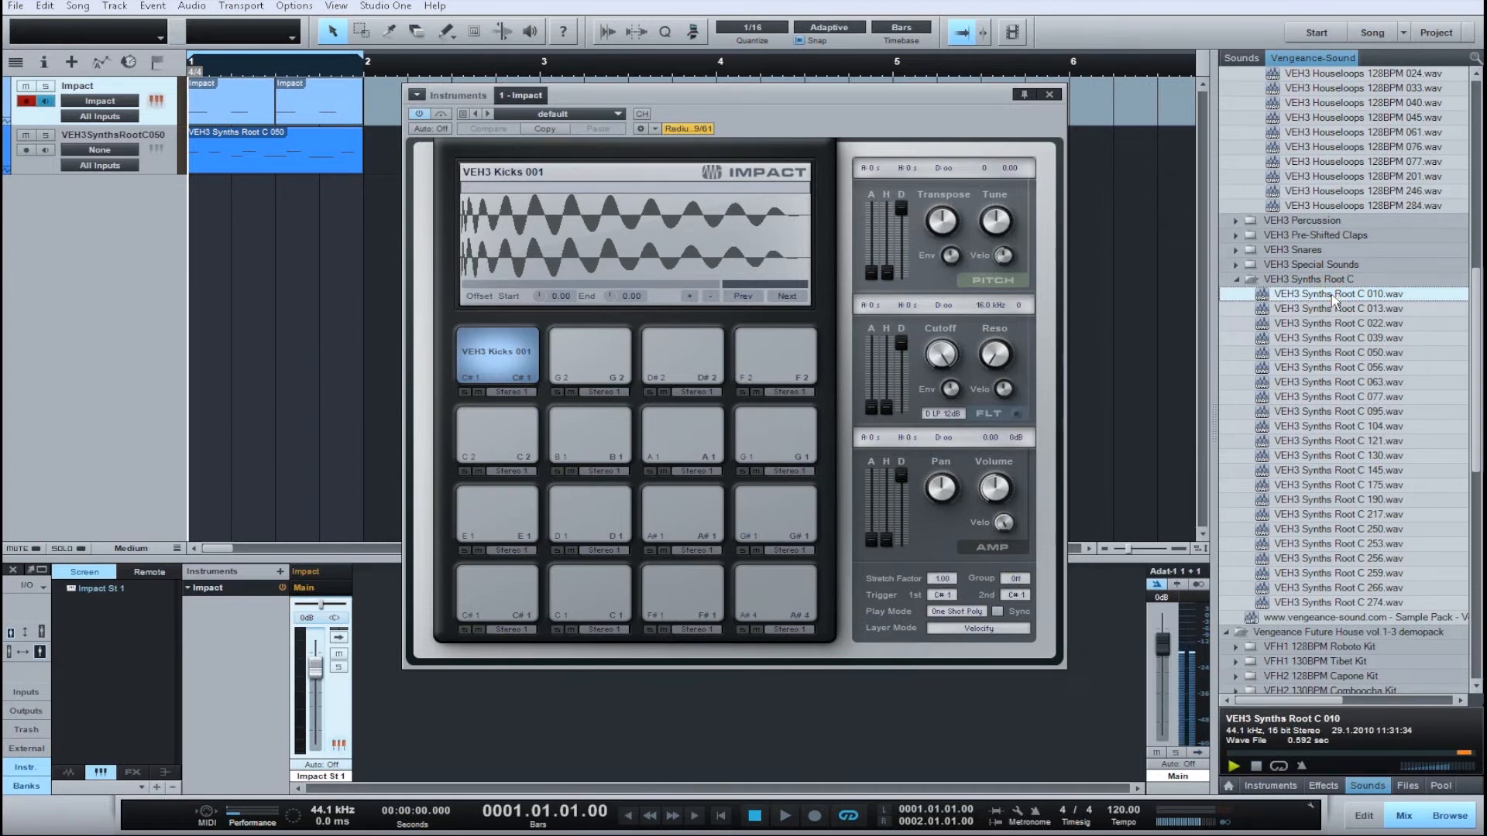
right_click(1329, 299)
click(1329, 309)
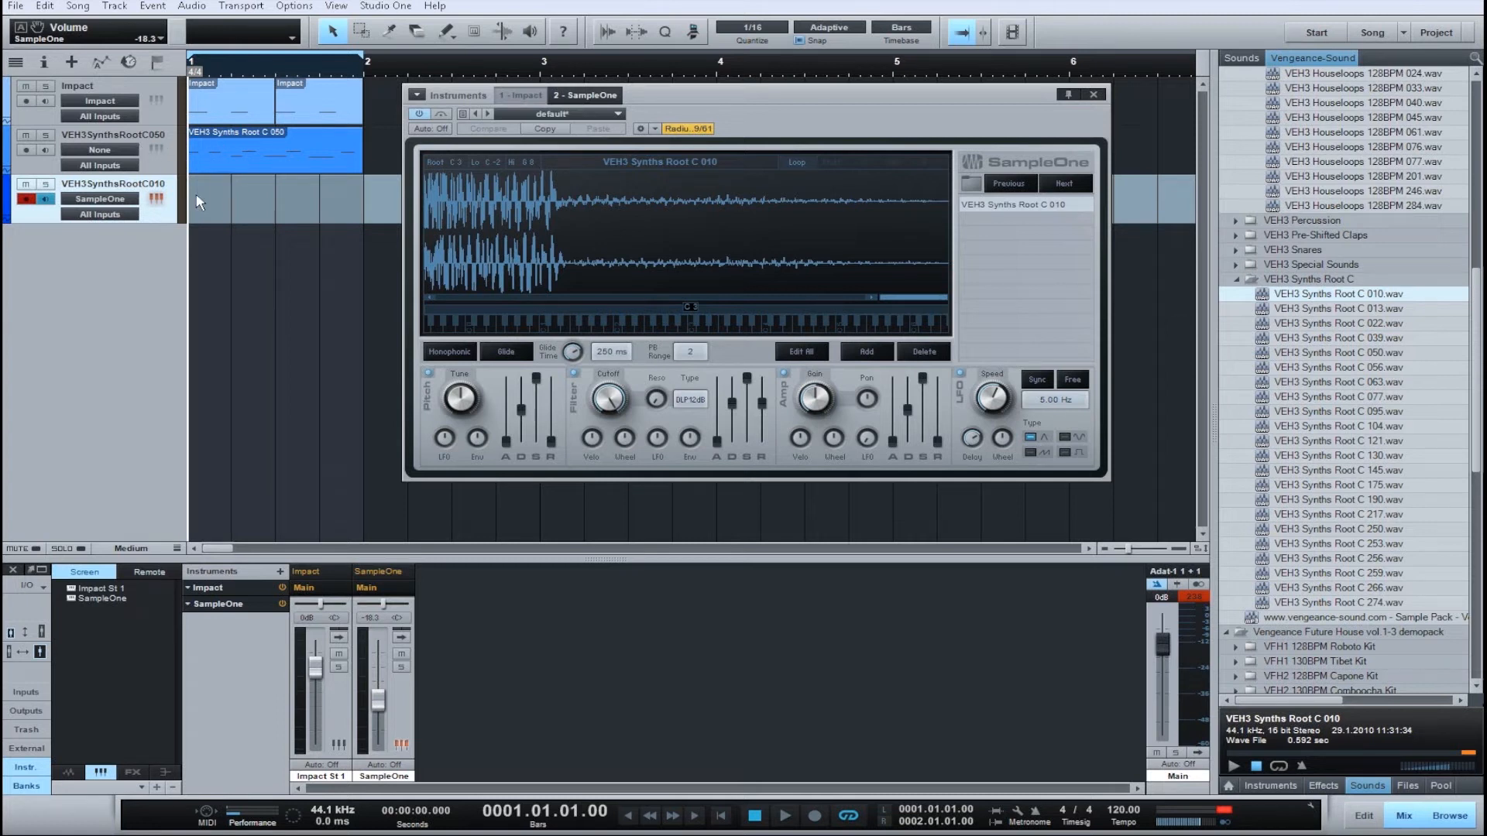
Step: Route the VEH3SynthsRootC050 track to the SampleOne instrument and start playback
click(99, 151)
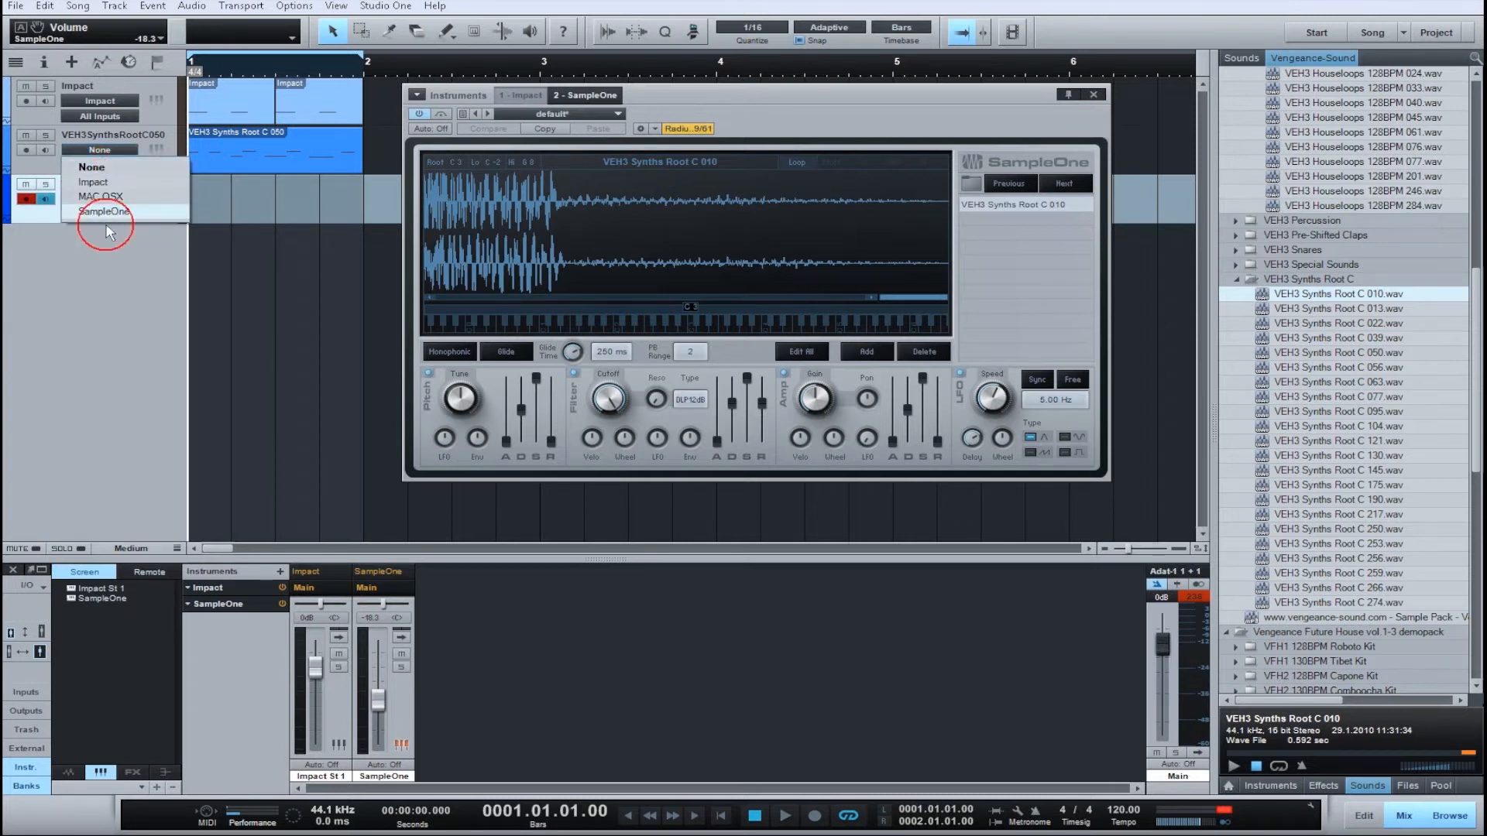
click(108, 215)
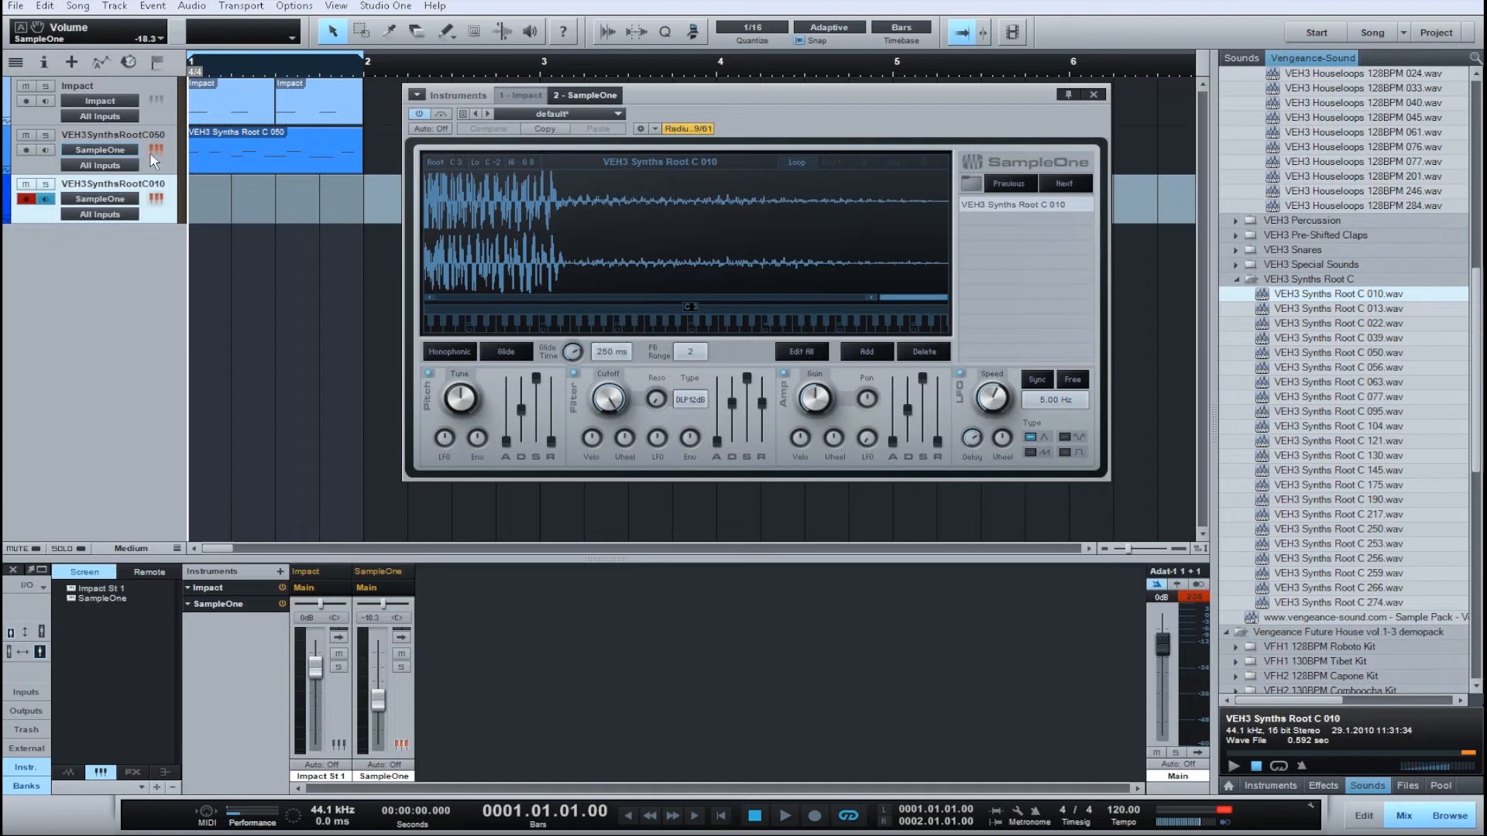
key(space)
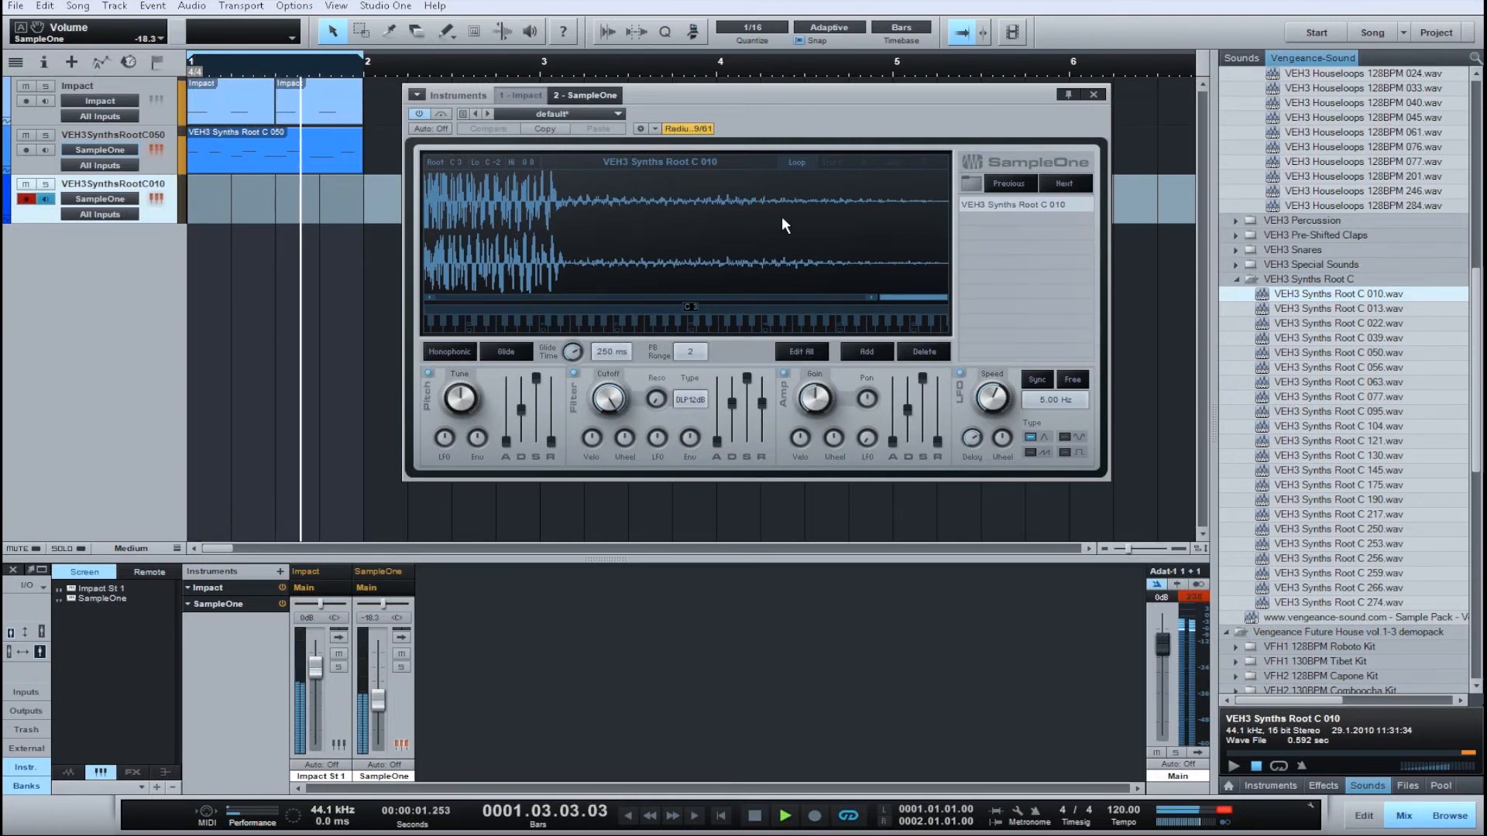
Step: During playback, step SampleOne's sample forward from VEH3 Synths Root C 010 to VEH3 Synths Root C 050
click(1064, 184)
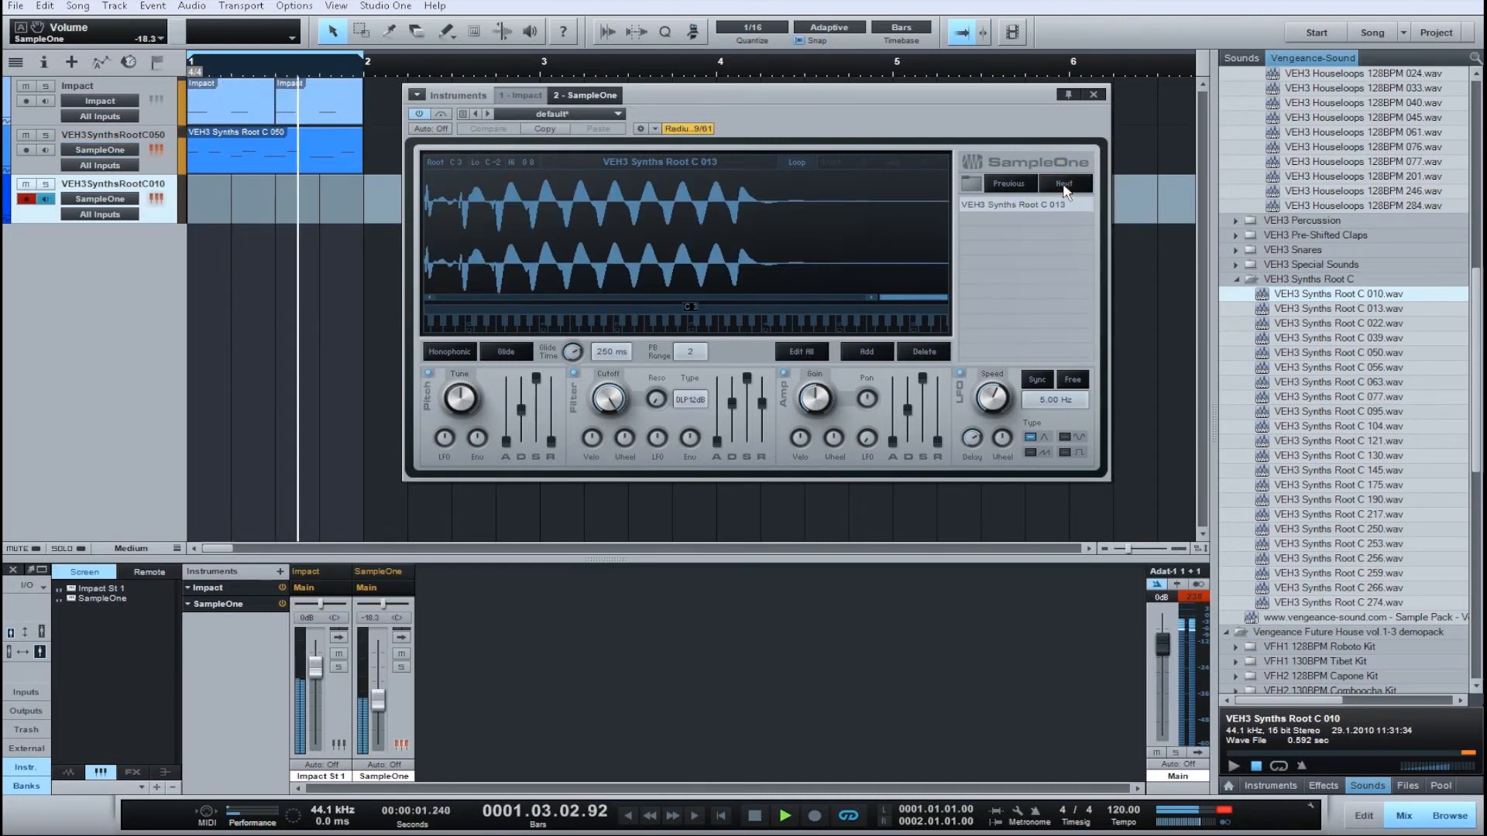
click(1065, 184)
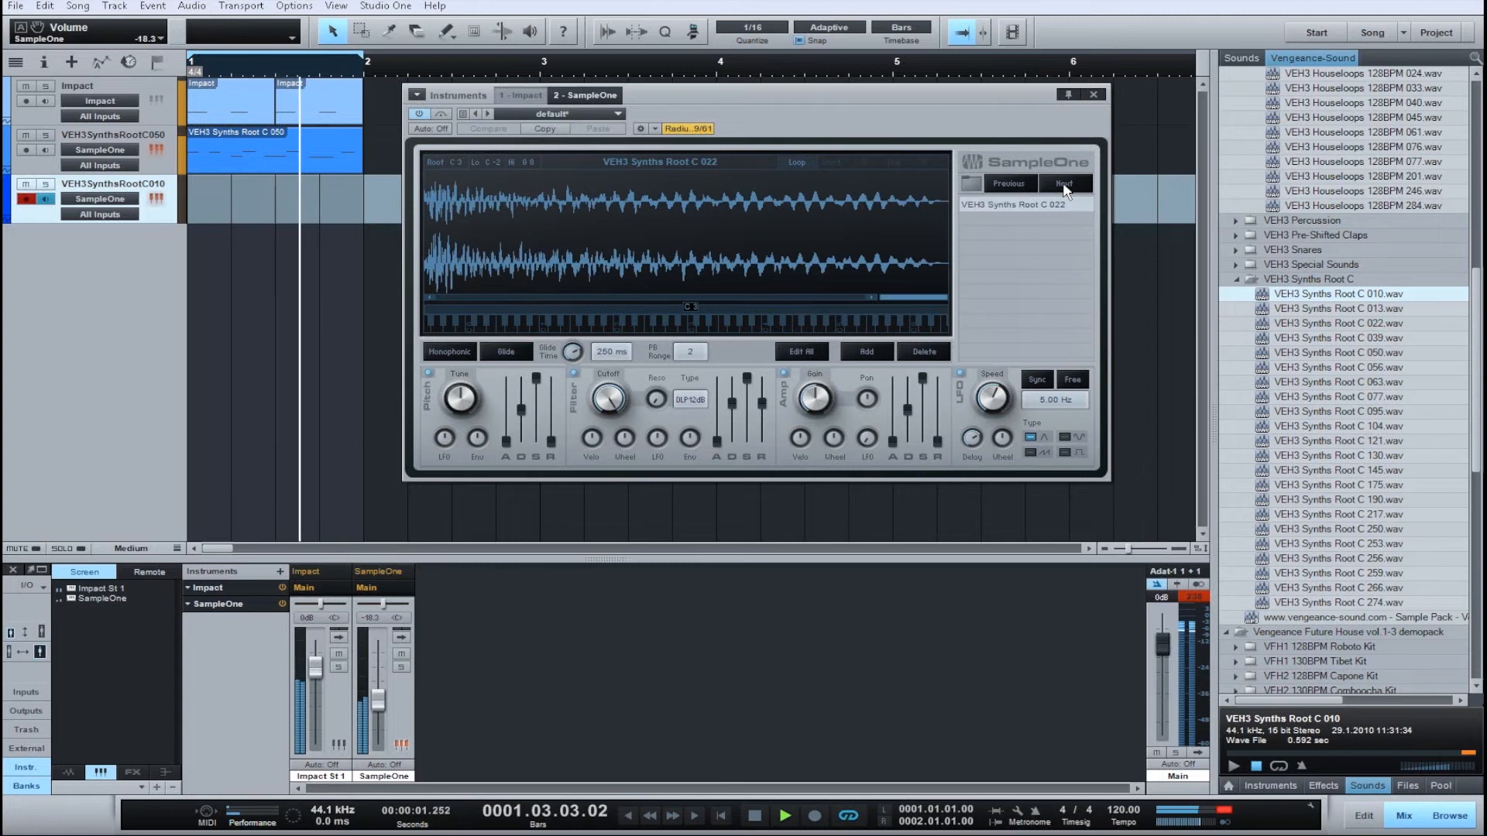
click(1065, 184)
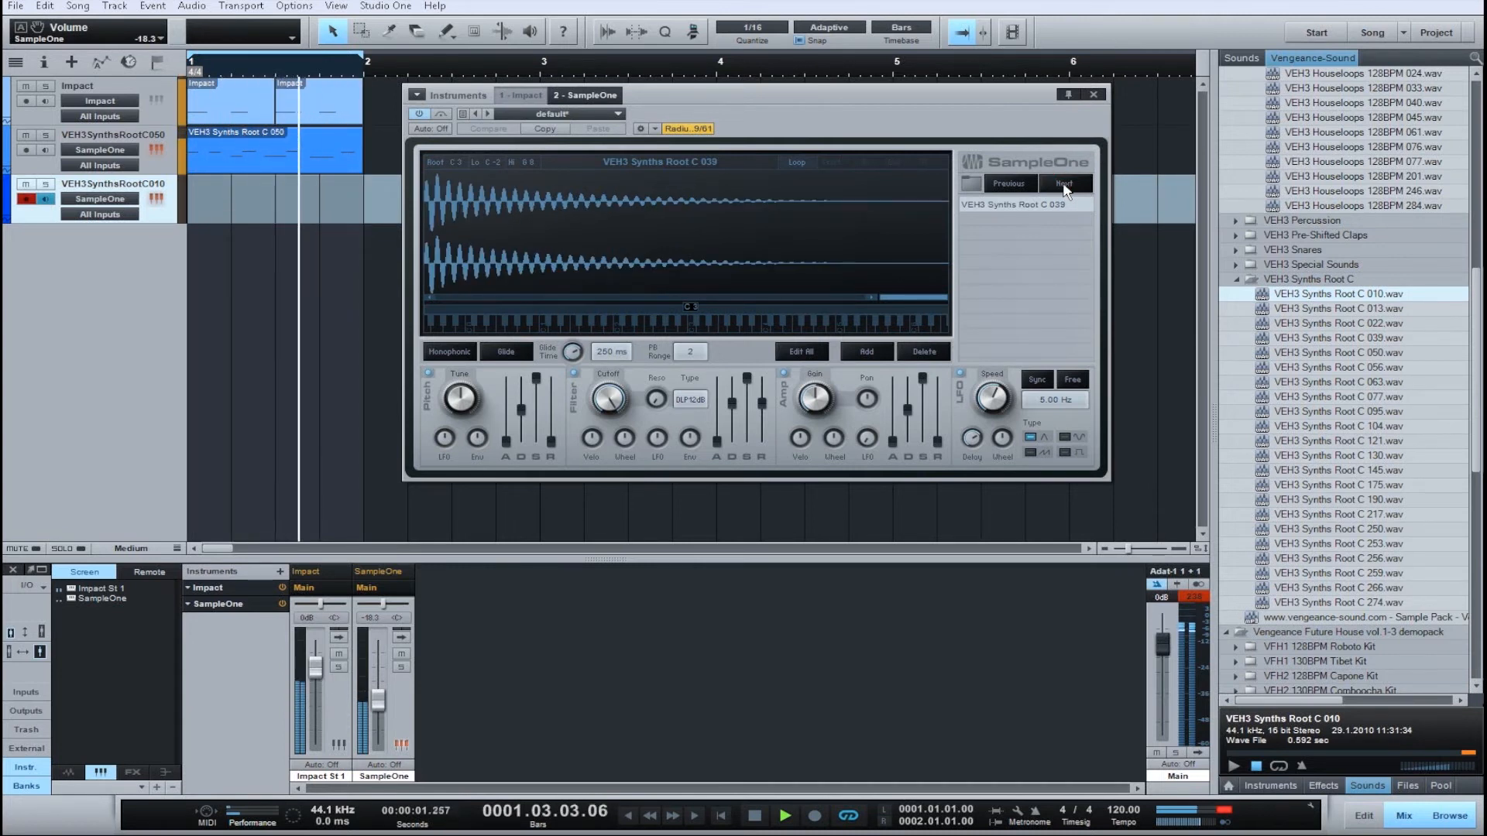
click(1065, 184)
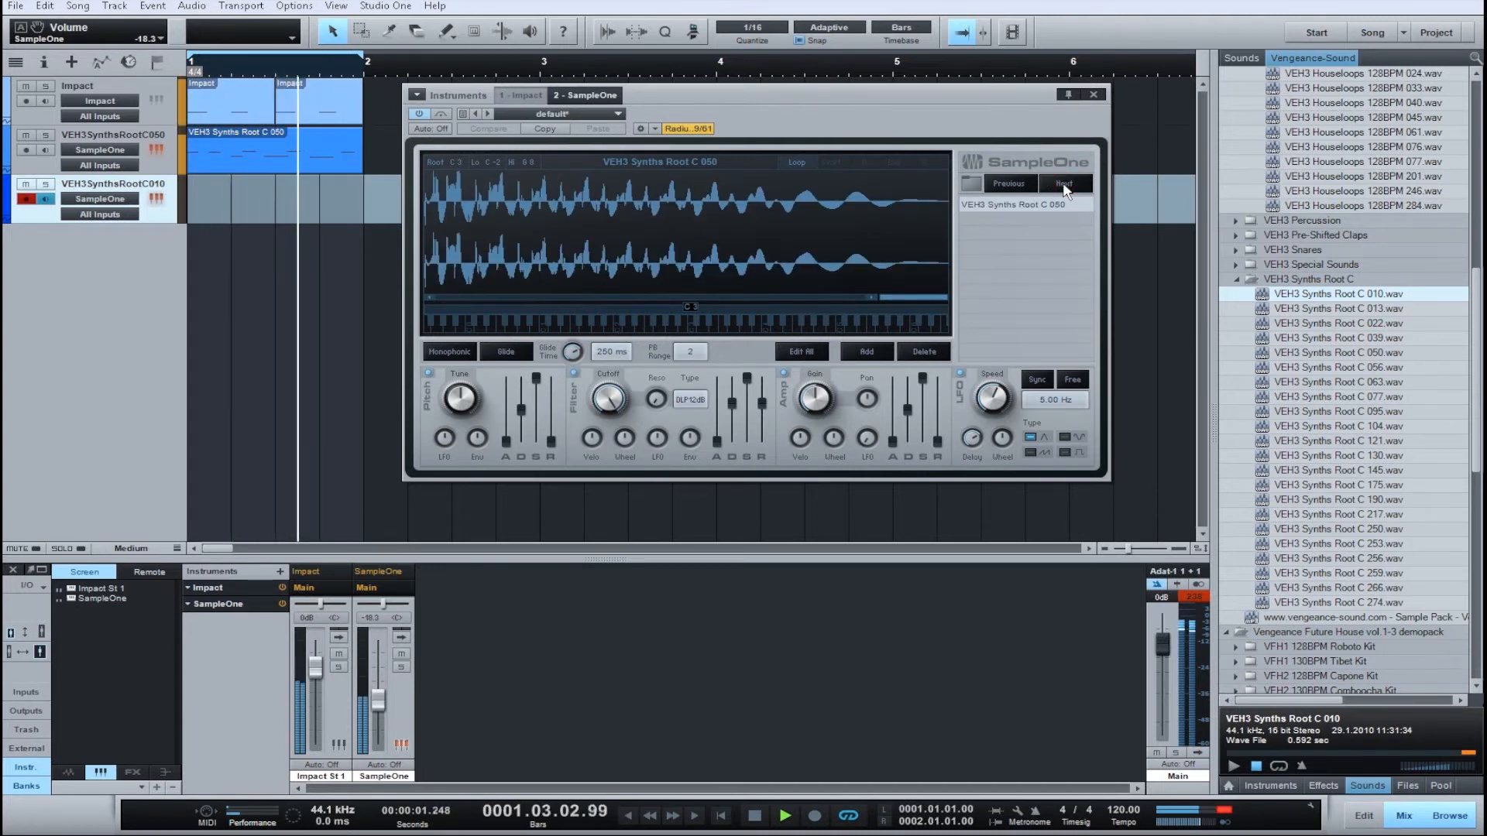
Step: Download the Coffee Grooves - AKAI MPC3000 soundset by Logic Café from Exchange and close the transfers window
scroll(1384, 324, up, 2)
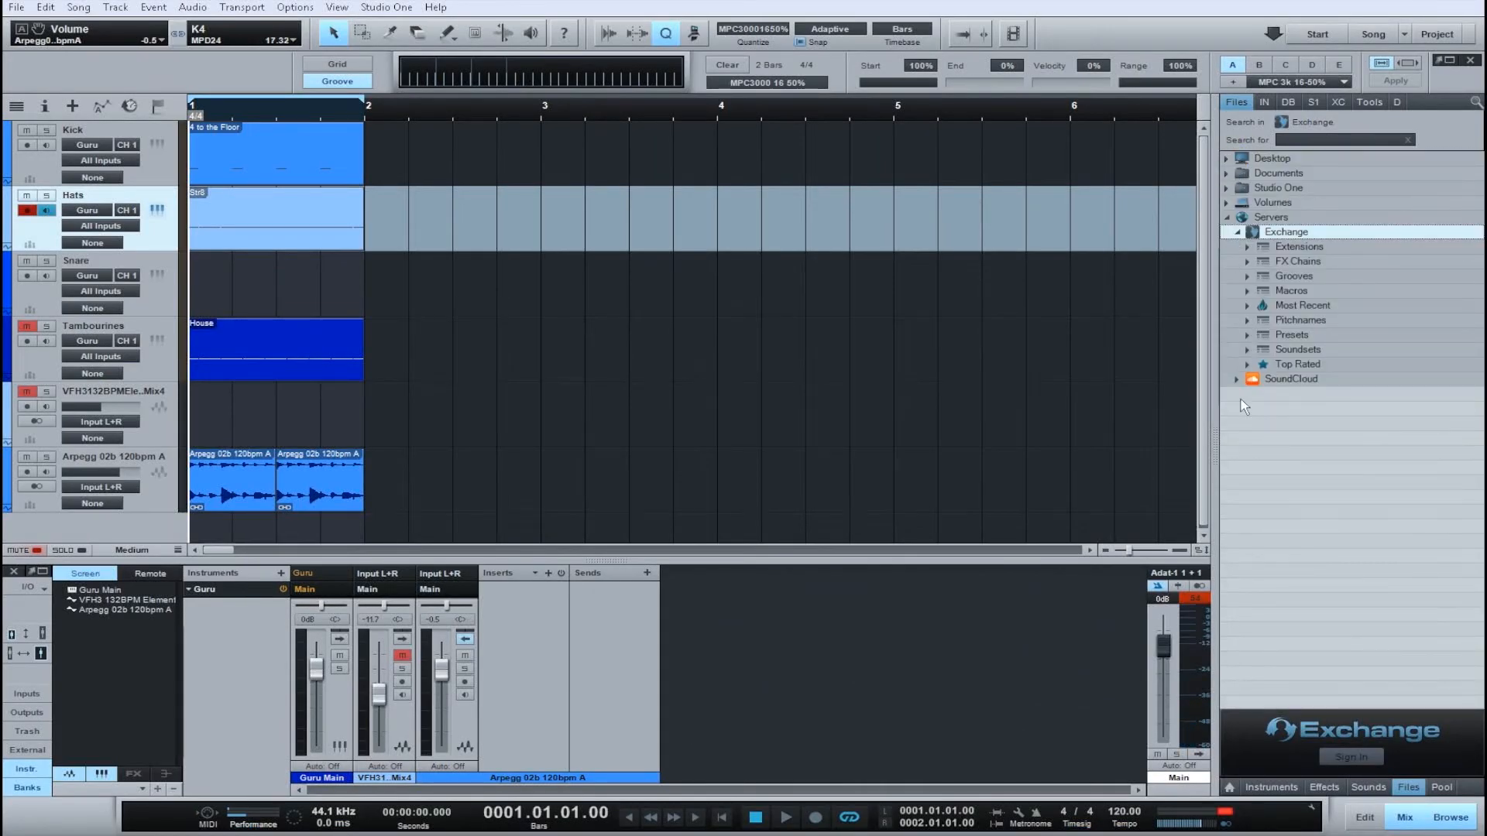
click(1248, 350)
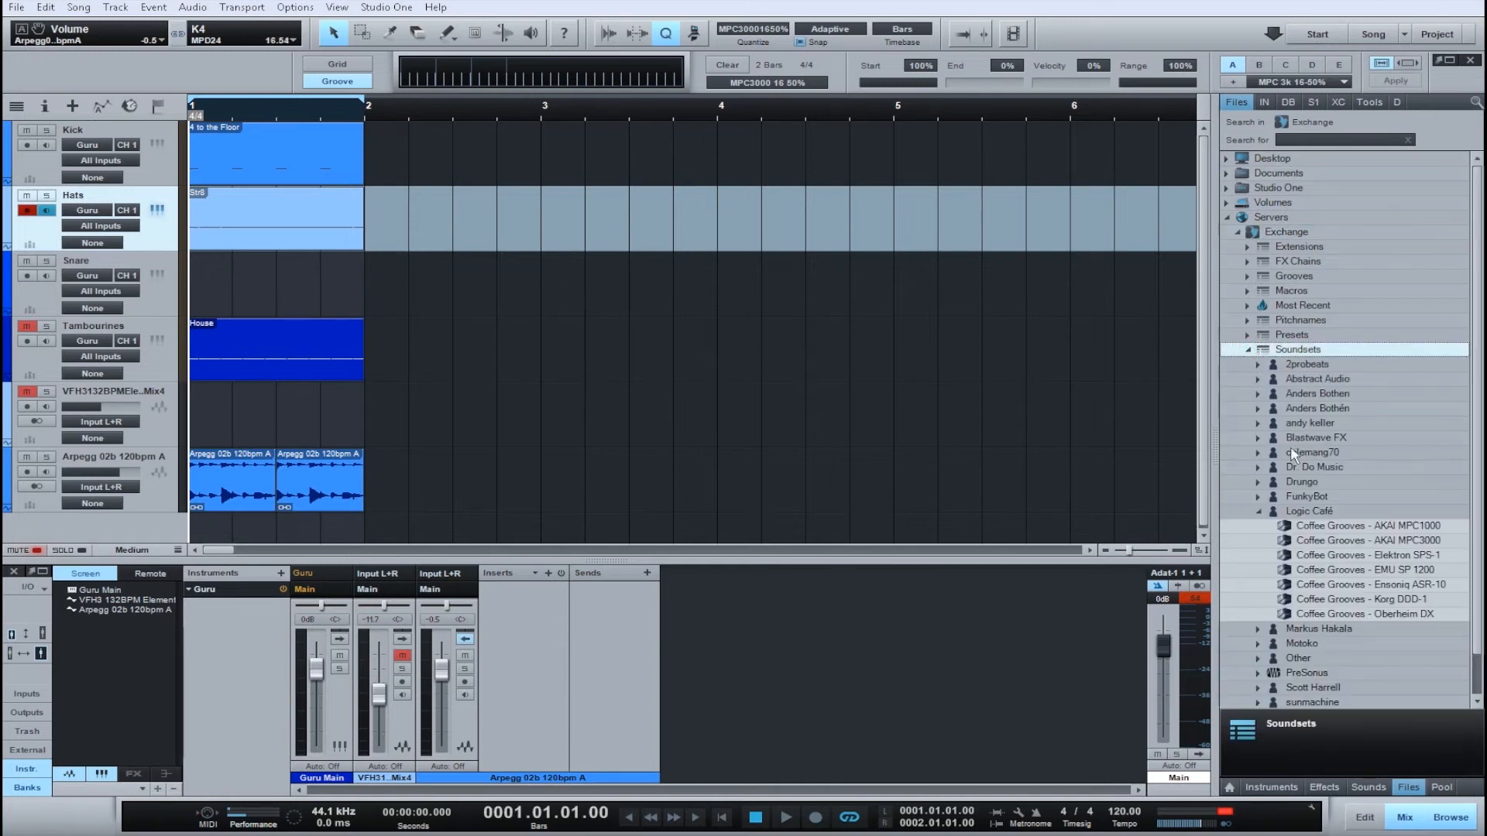
drag(1376, 540, 471, 457)
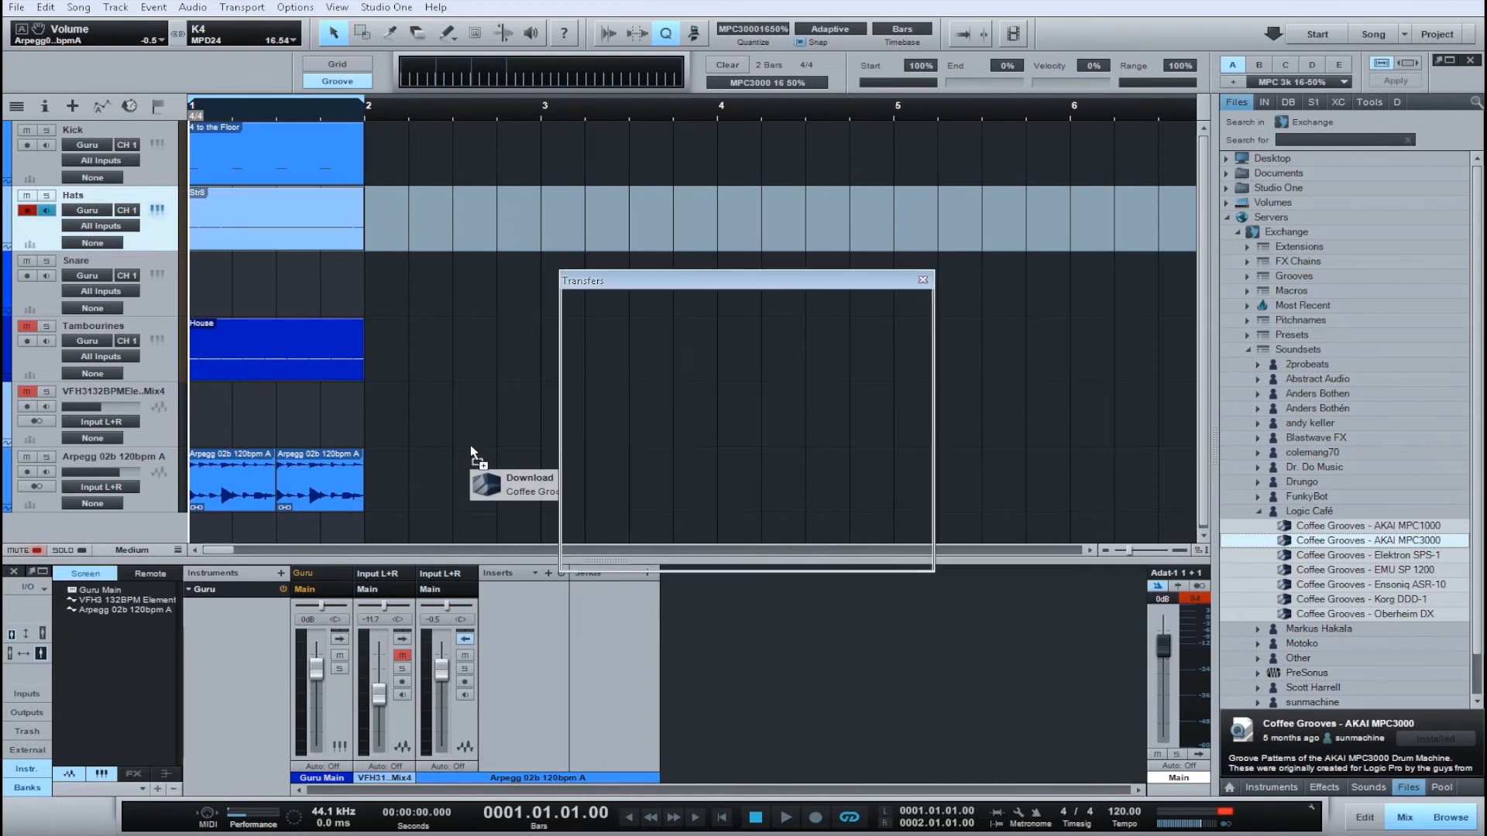
click(922, 281)
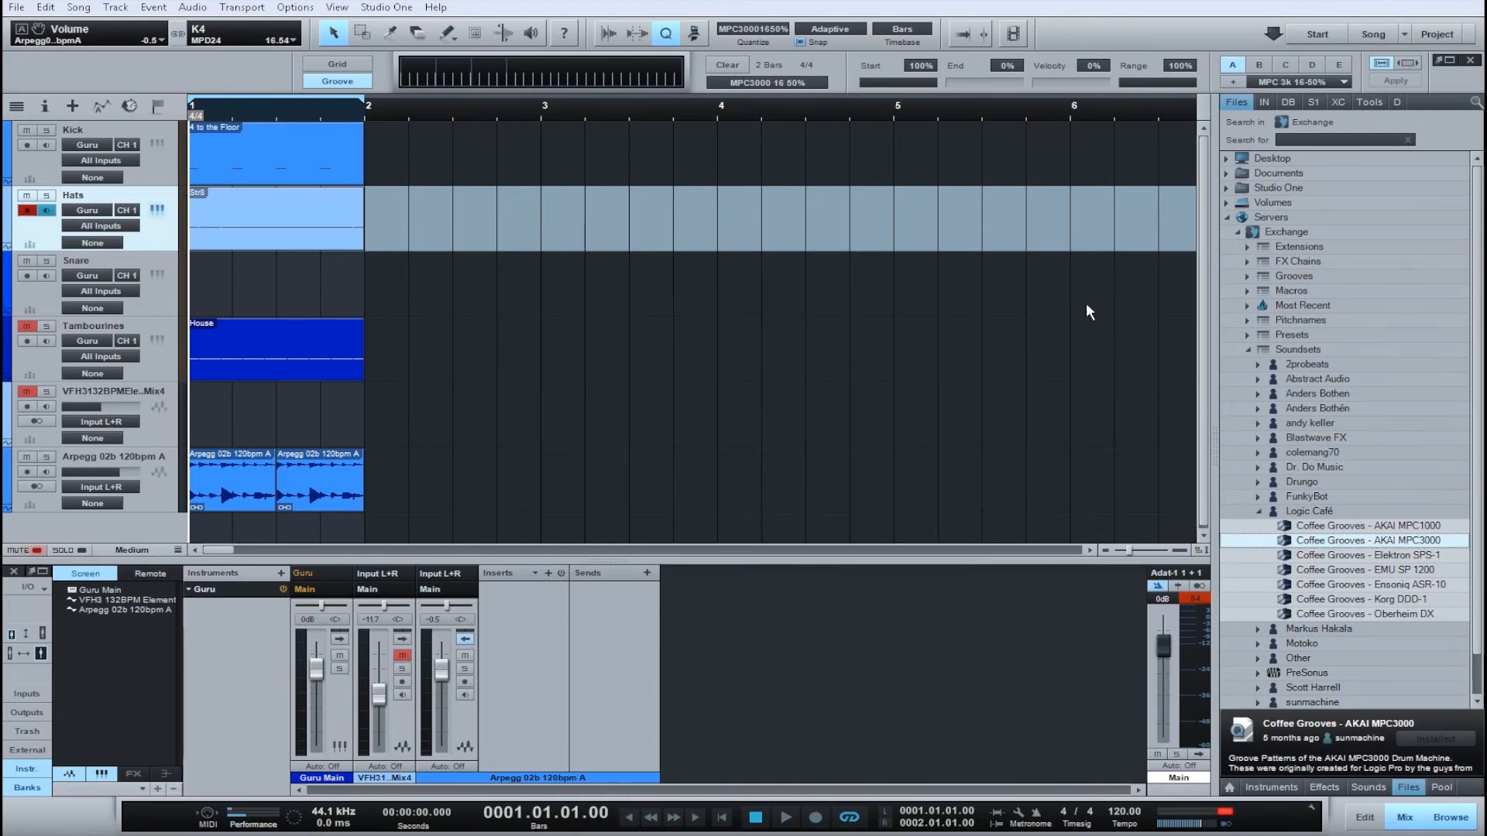
Step: Choose the MPC 3K 16-59% groove from the AKAI MPC3000 folder as the quantize preset
click(1344, 82)
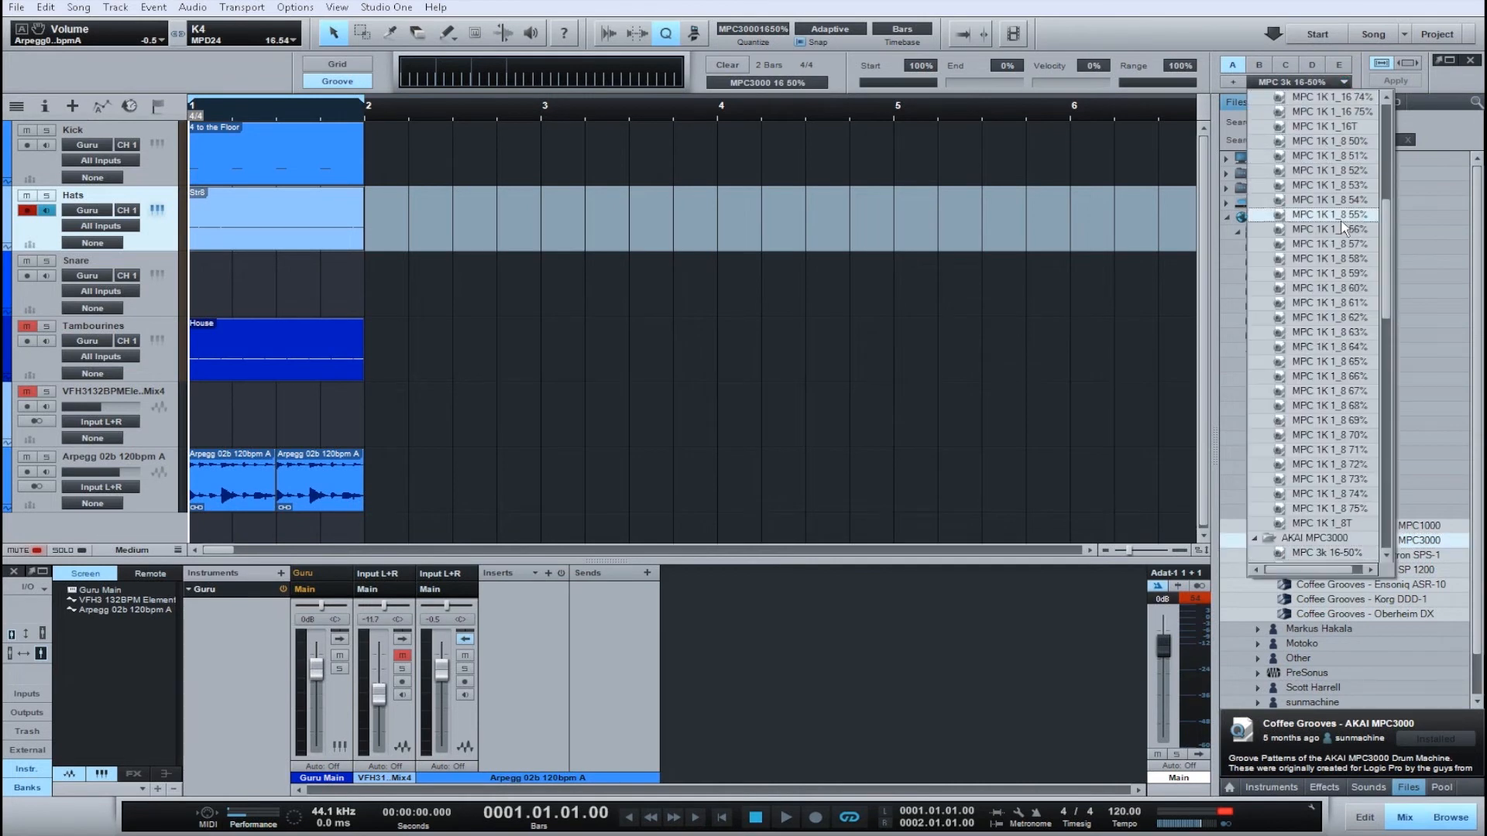
scroll(1390, 258, down, 6)
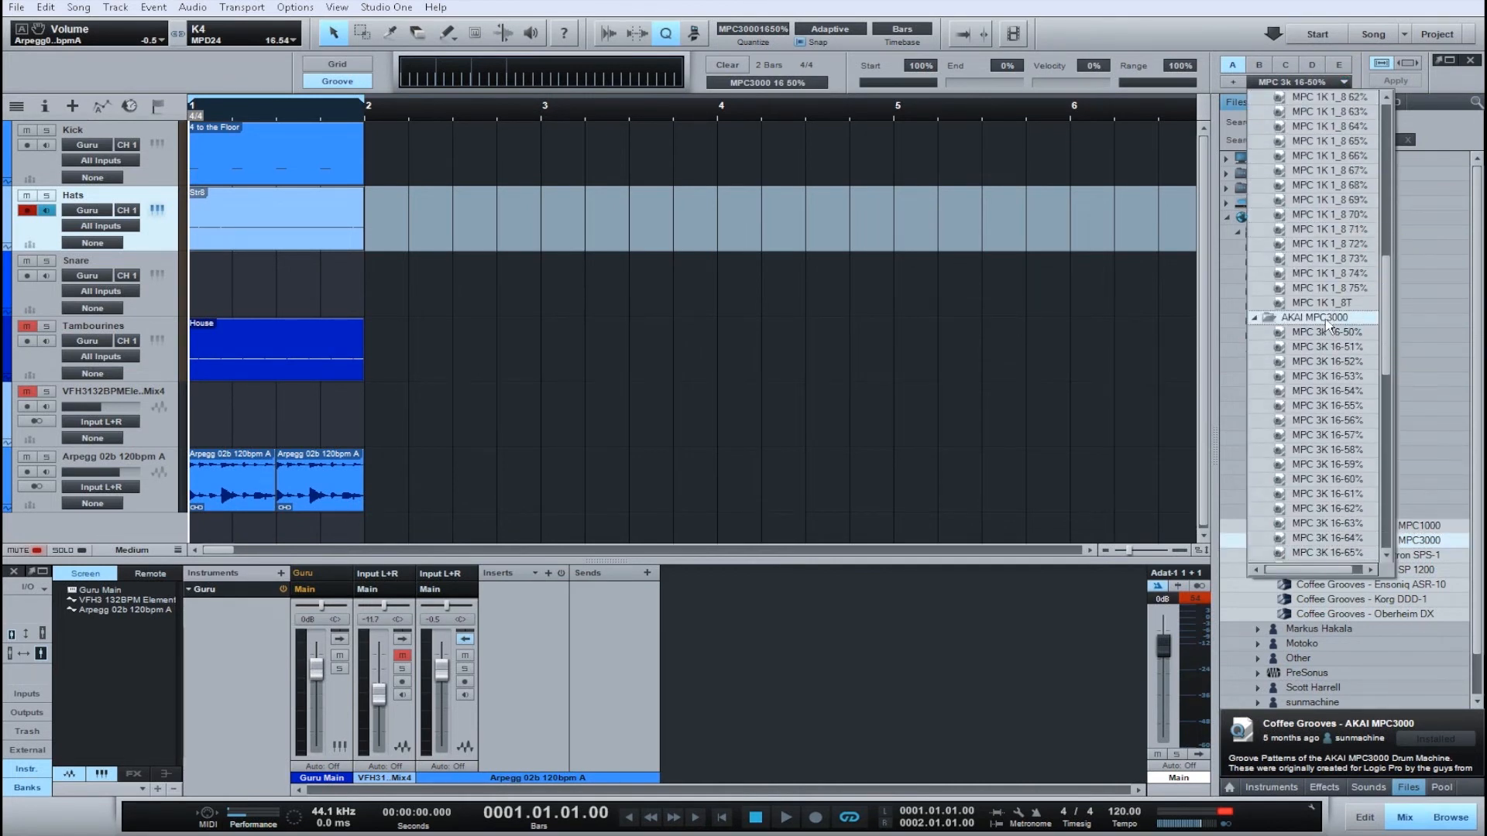
drag(1388, 301, 1388, 330)
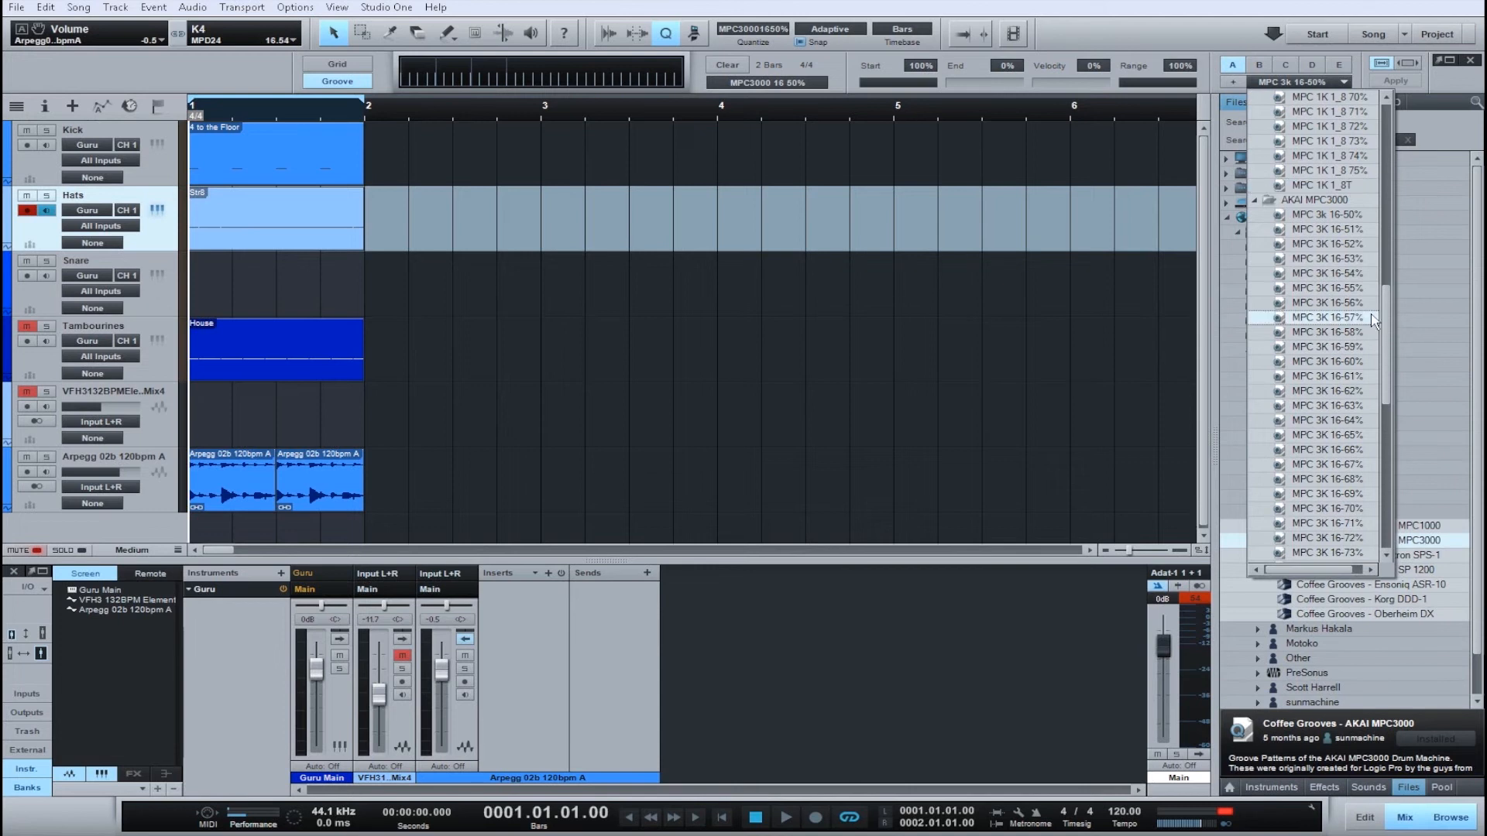
click(1316, 354)
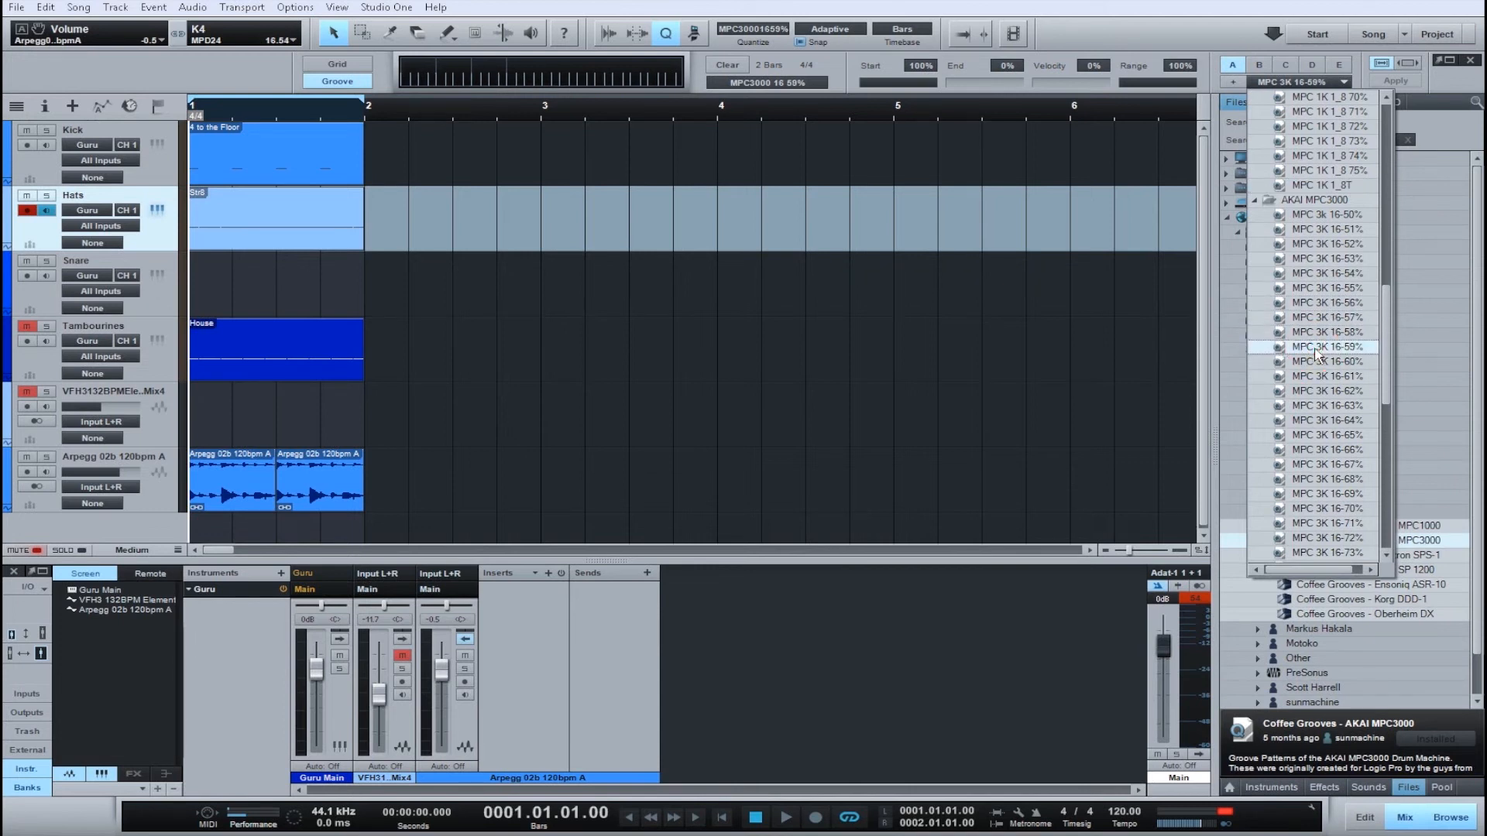
Step: Play the selected Hats part, apply the groove to it, and play it again before stopping
click(304, 208)
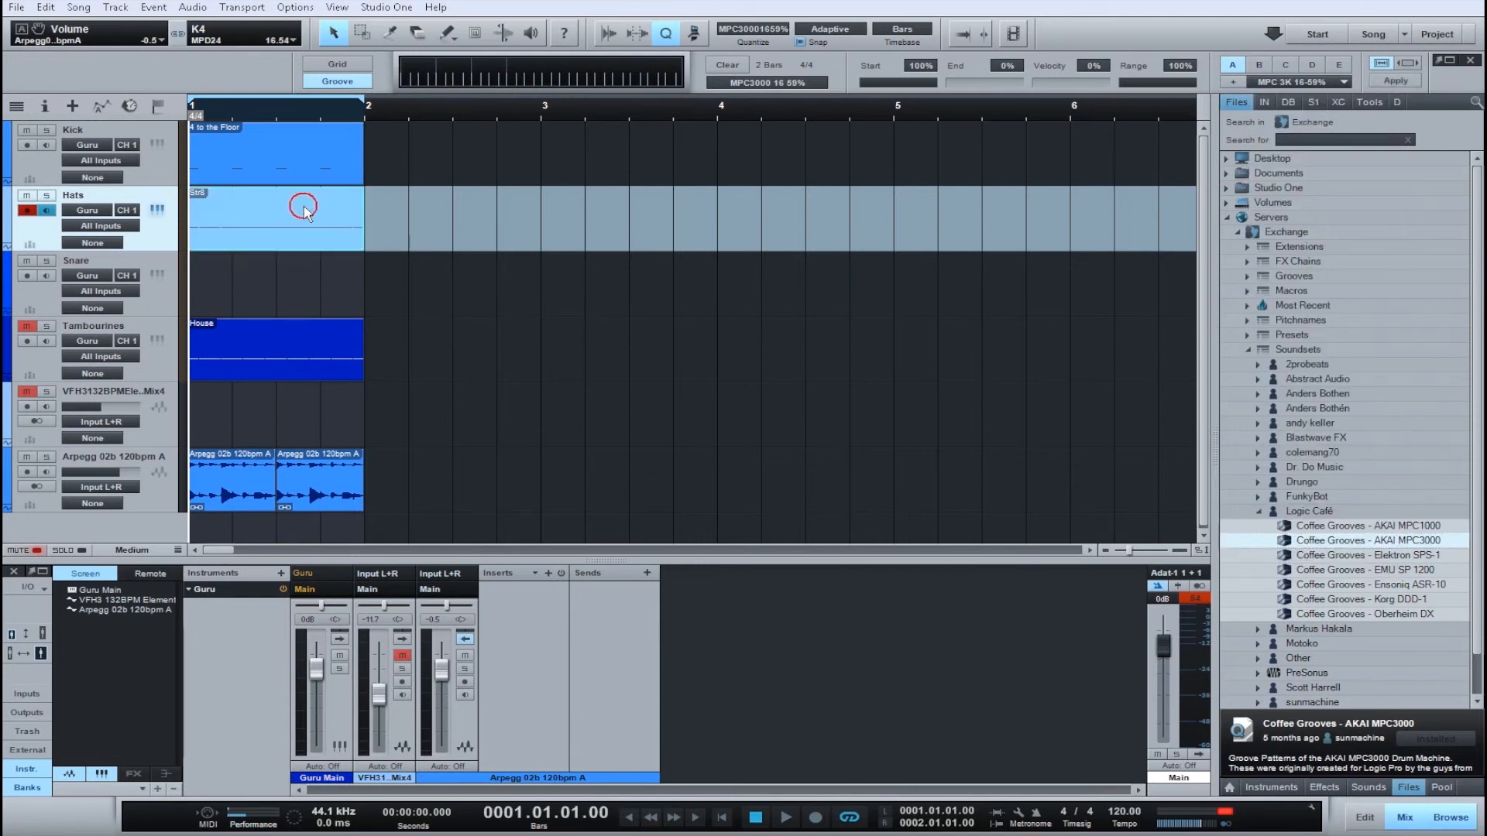
key(space)
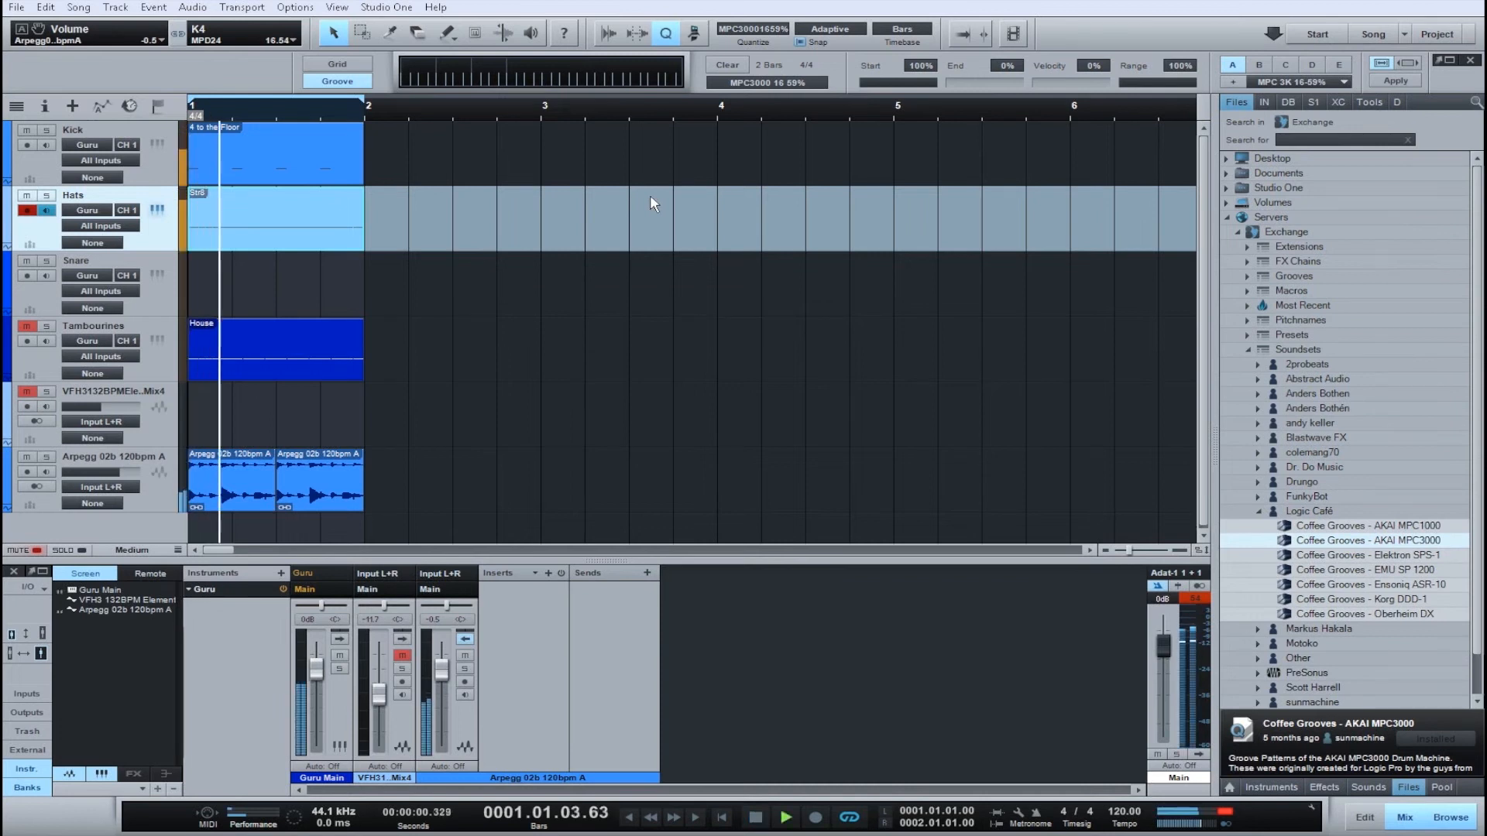
key(space)
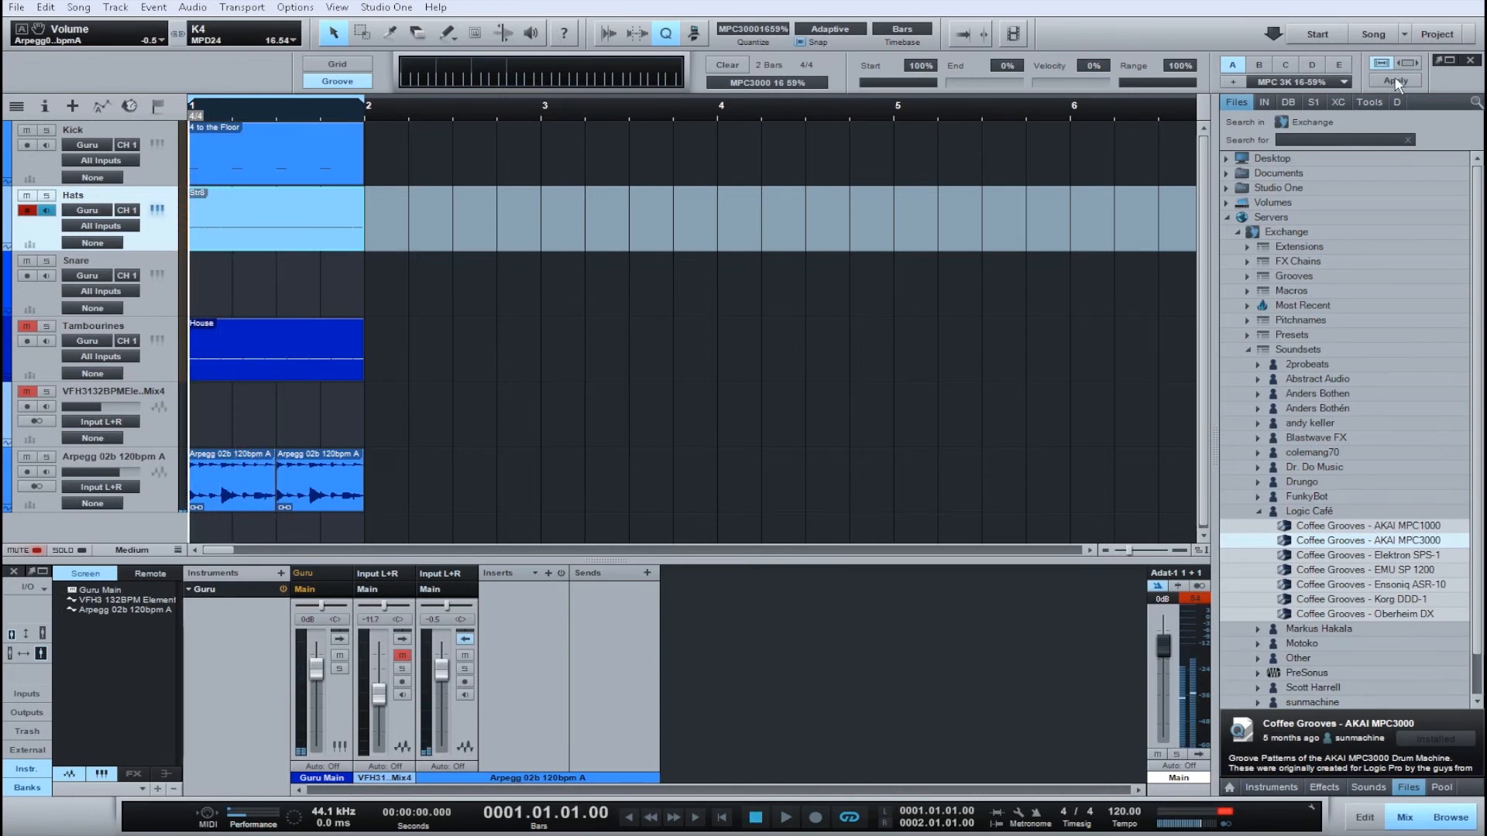
key(space)
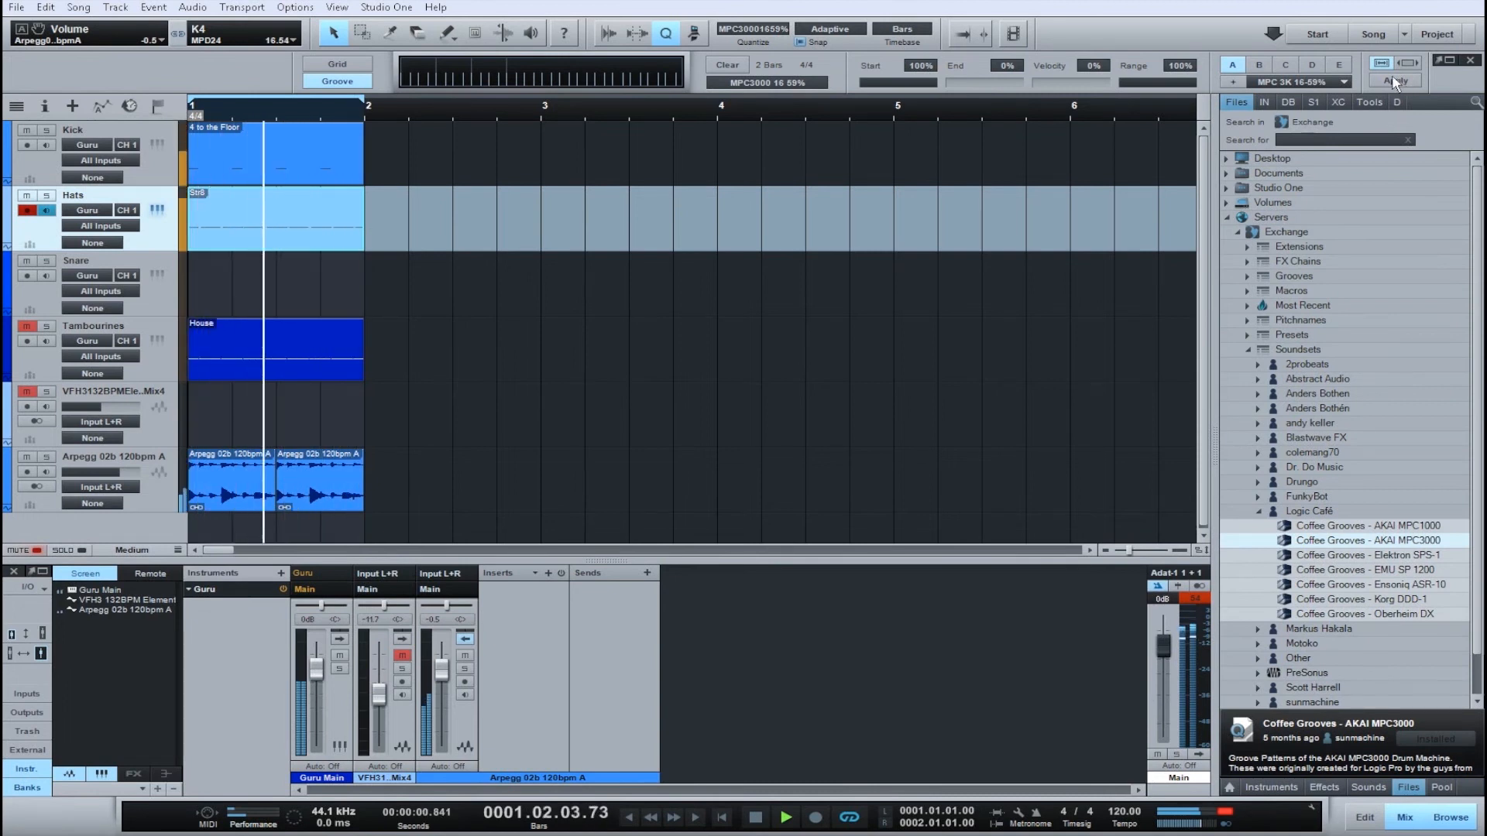
key(space)
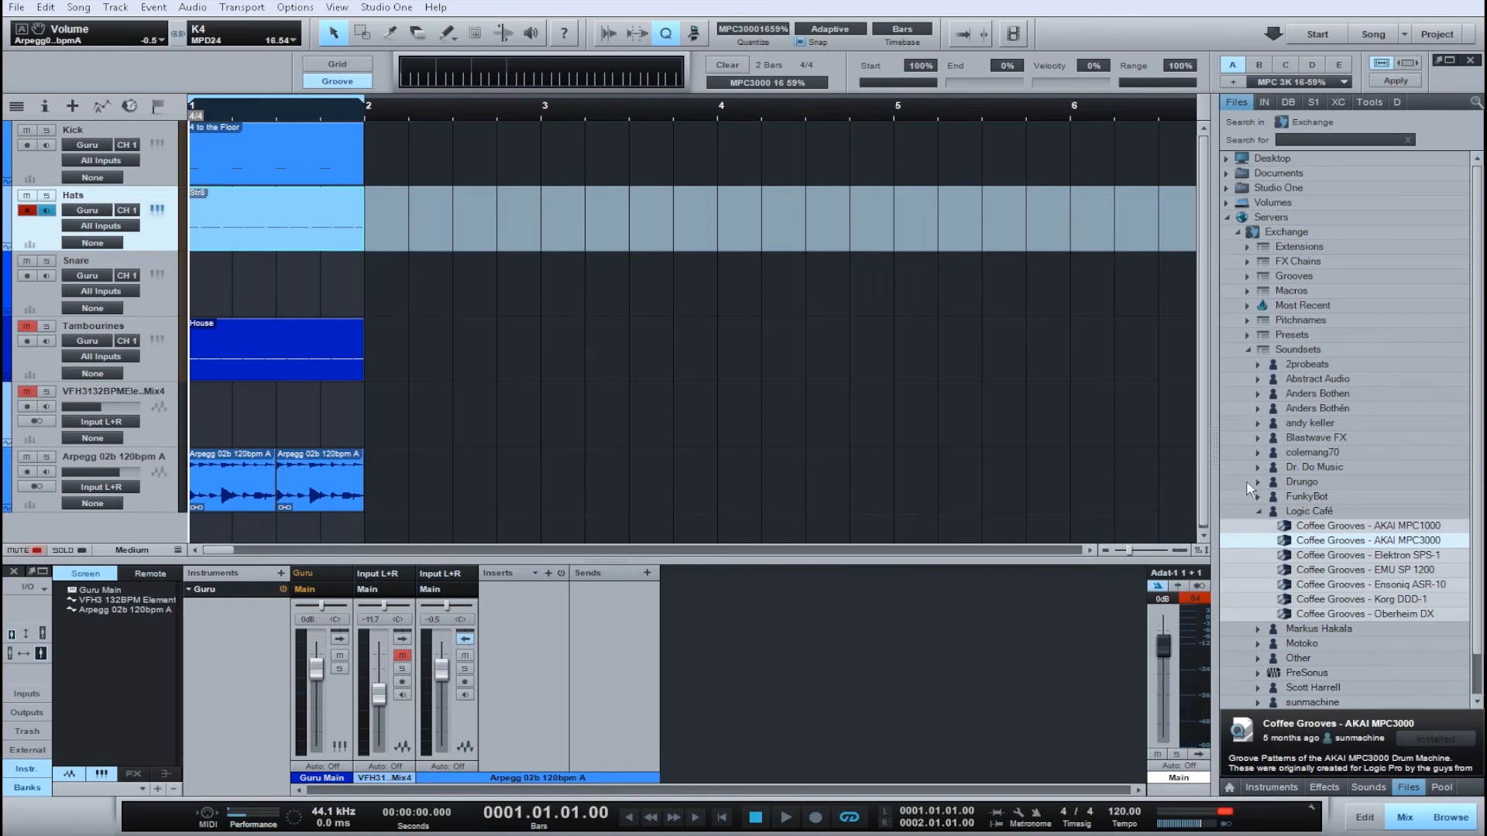
Step: Collapse the Exchange soundsets and select the Sweet Vintage Drive preset among PreSonus's Ampire presets
click(1247, 349)
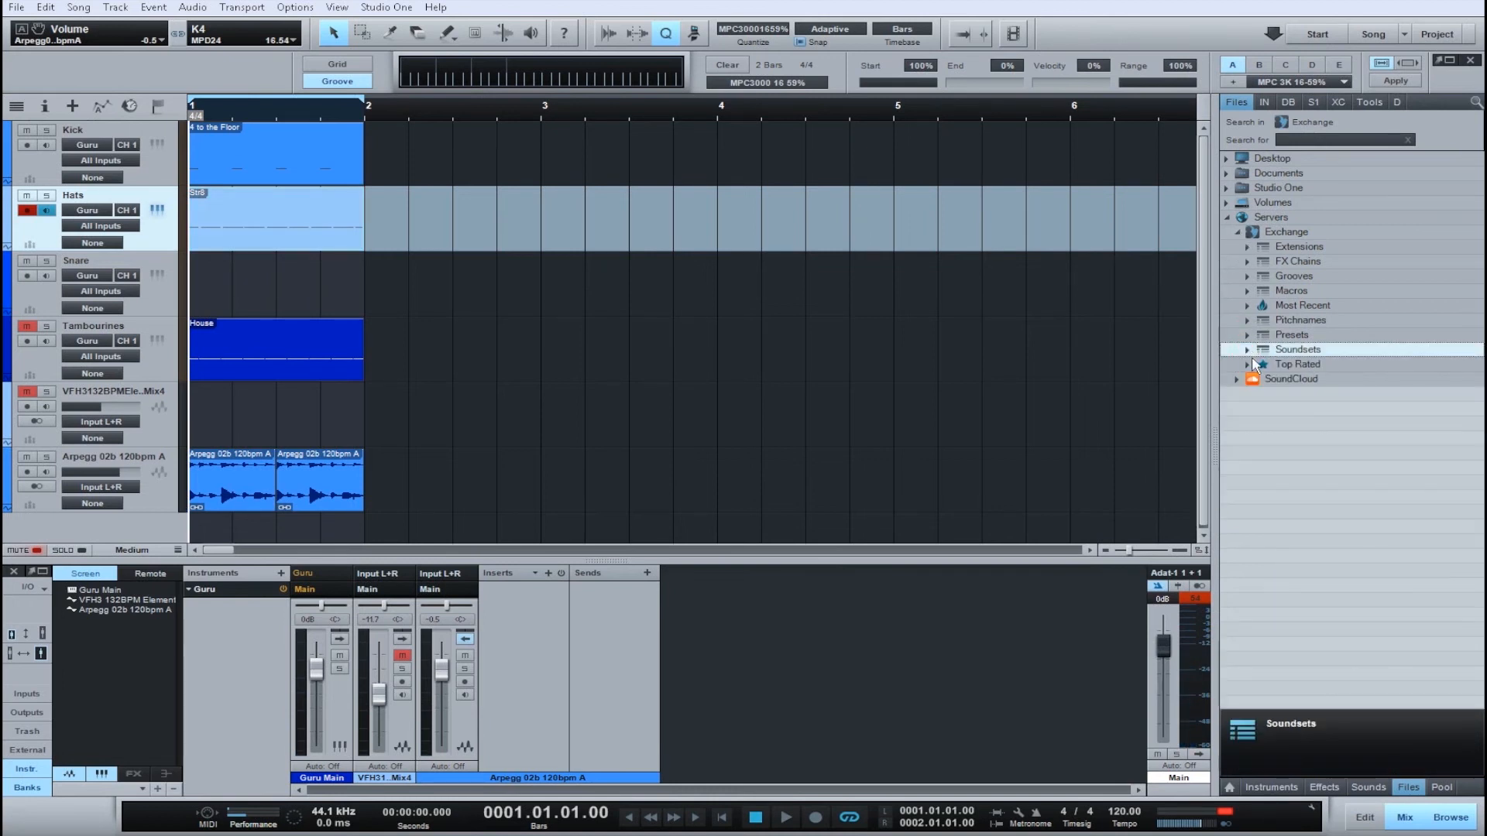
click(1247, 335)
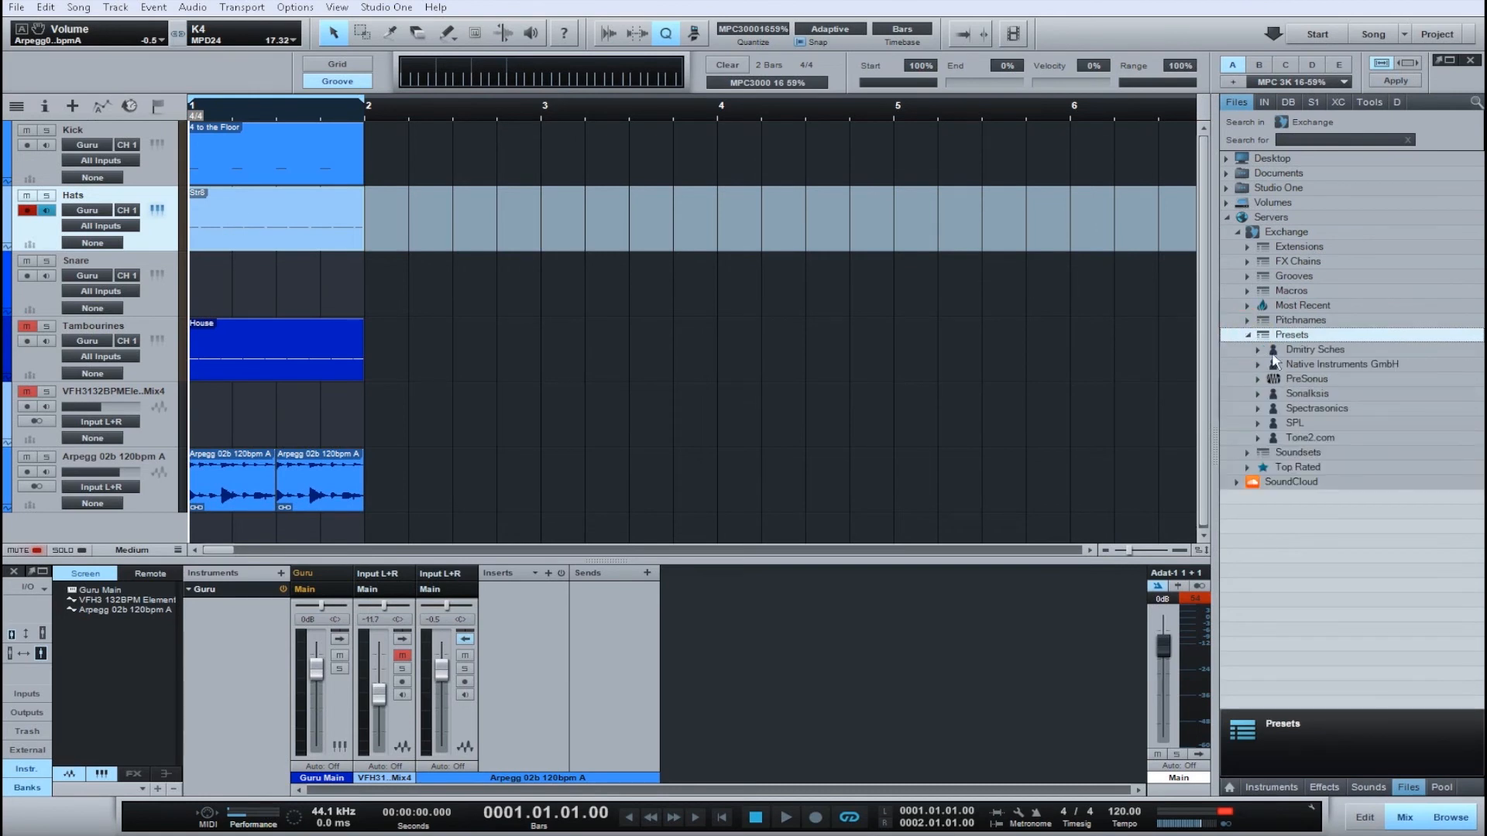
click(1258, 379)
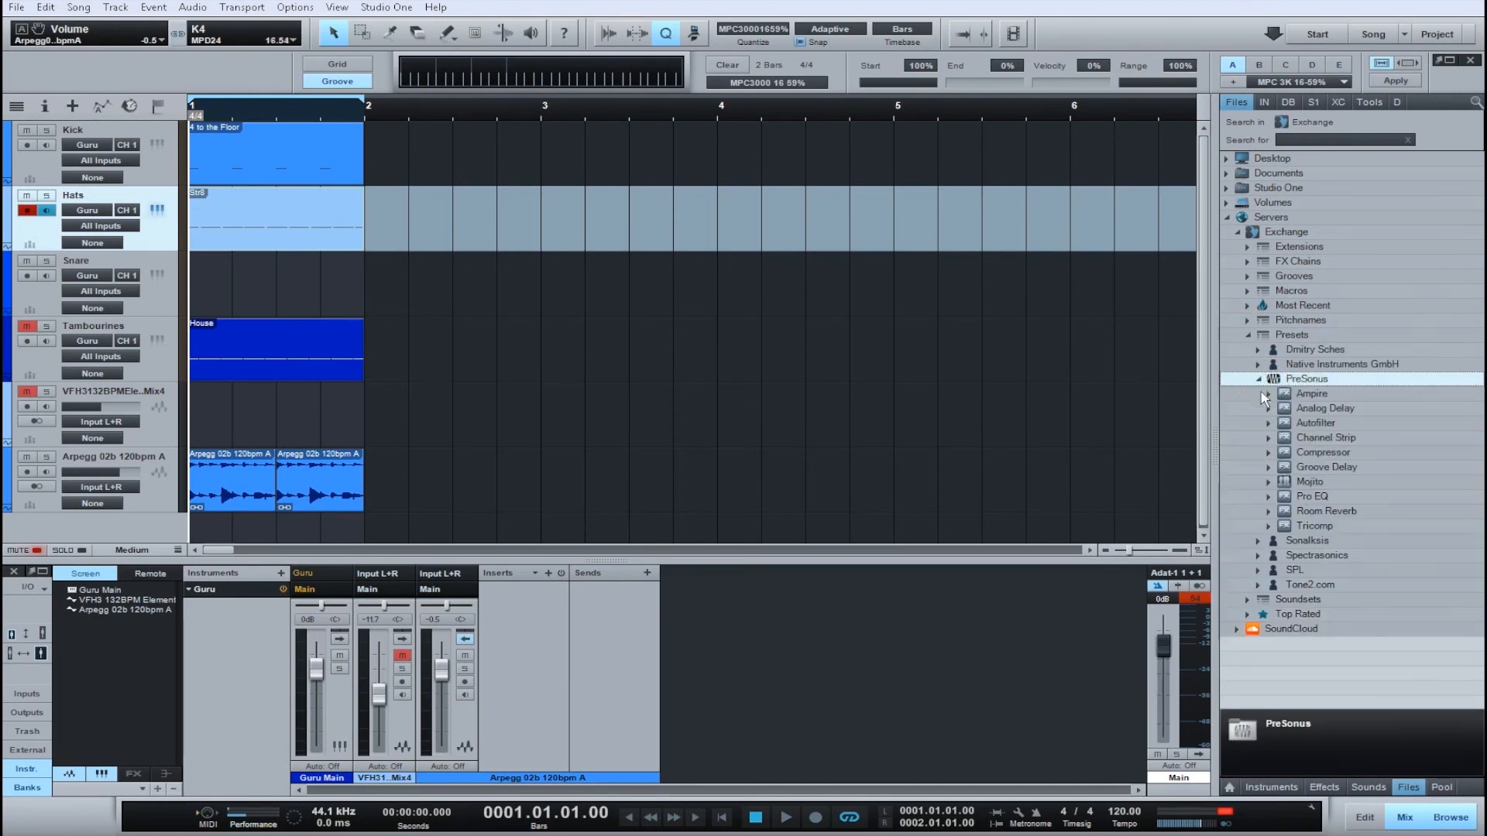
click(1267, 395)
scroll(1317, 450, down, 3)
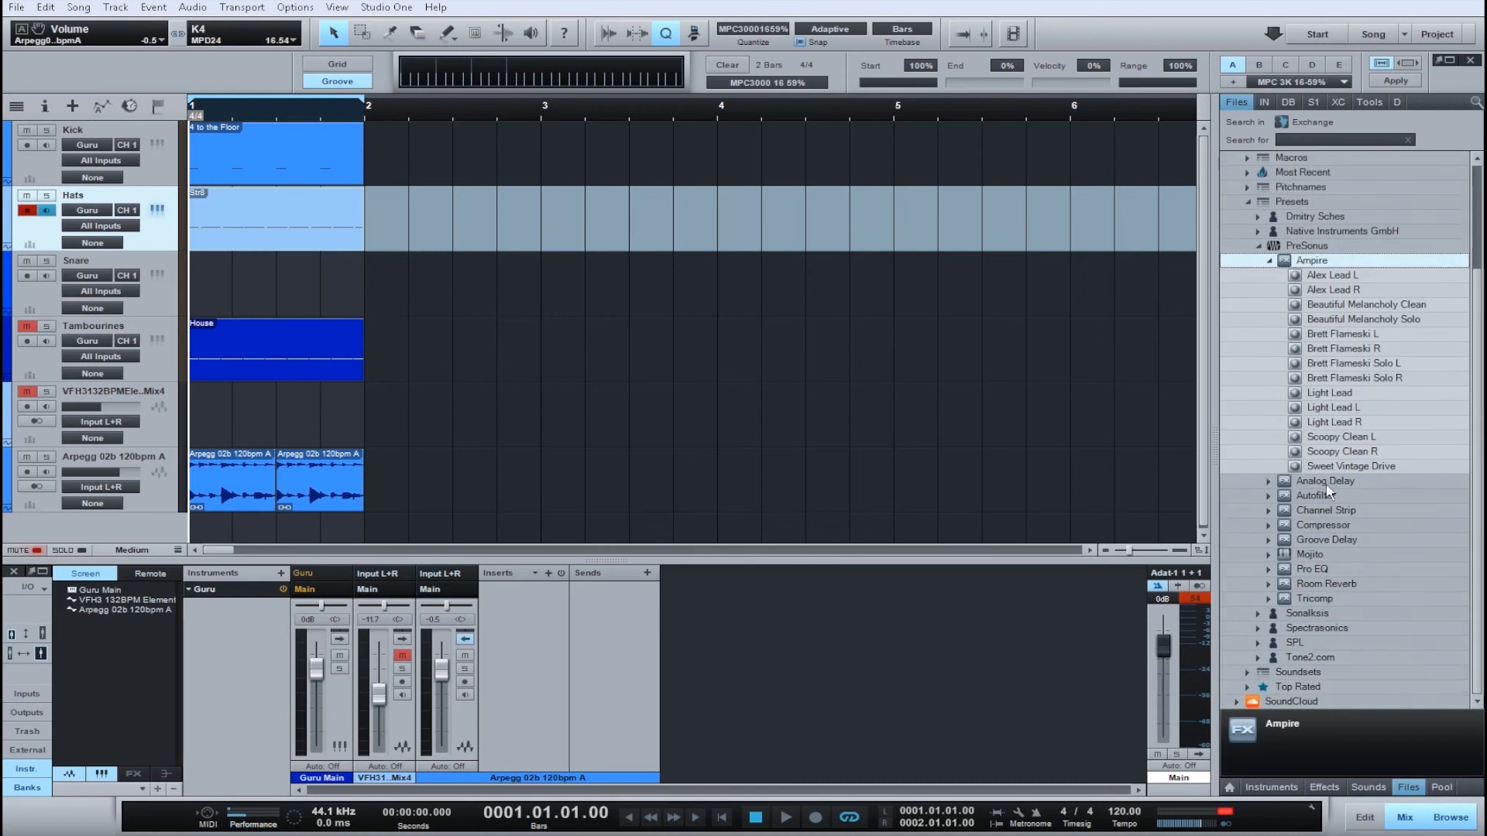
click(1332, 467)
Step: Set the volume of the Arpegg 02b 120bpm A channel to -14.0 dB
click(435, 621)
drag(439, 620, 406, 621)
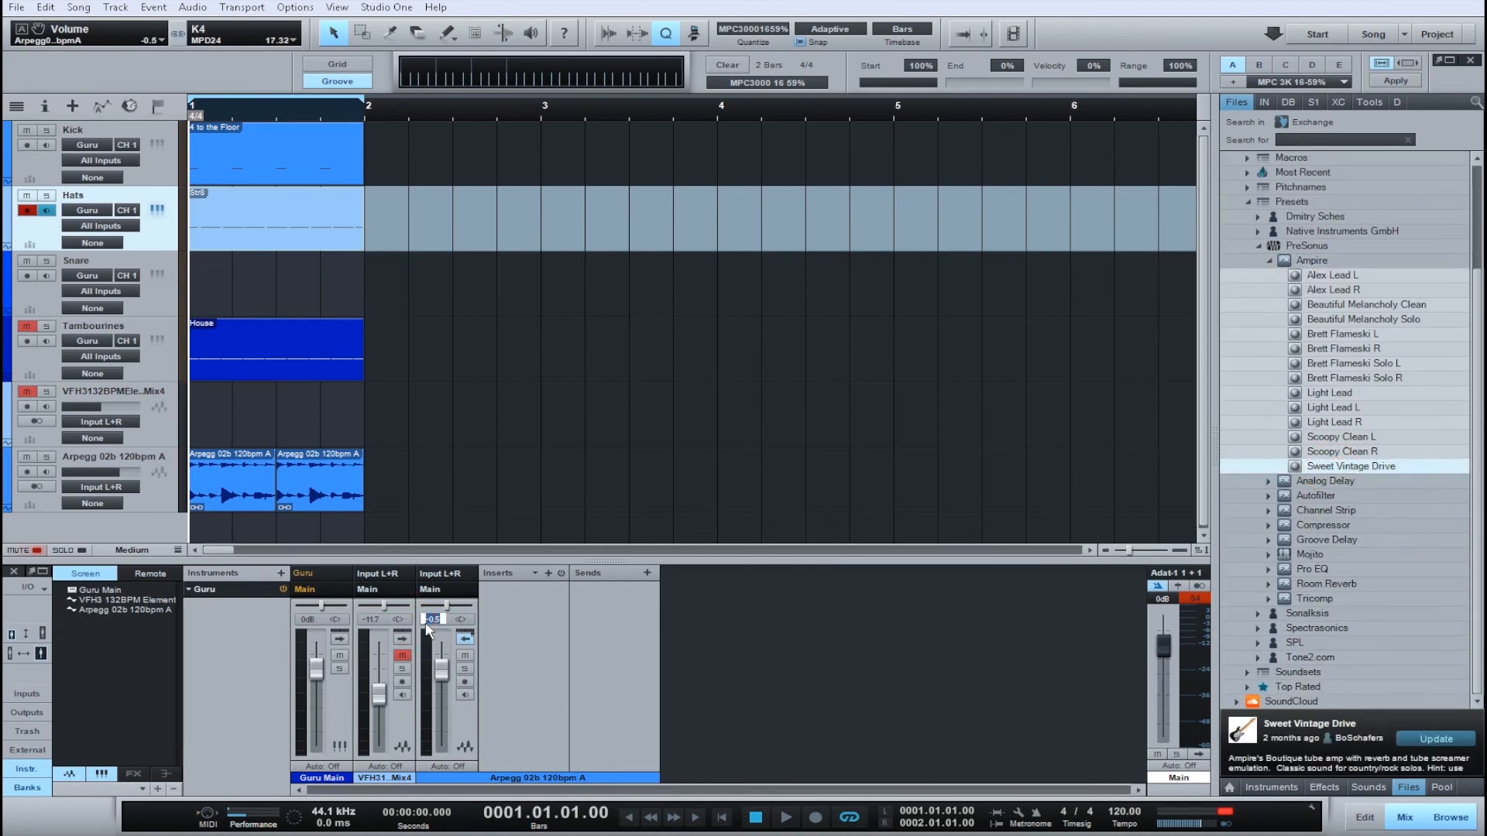
key(Return)
Step: Insert the Sweet Vintage Drive preset on the Arpegg 02b 120bpm A track and play it with the Hats track muted
drag(1339, 470, 101, 485)
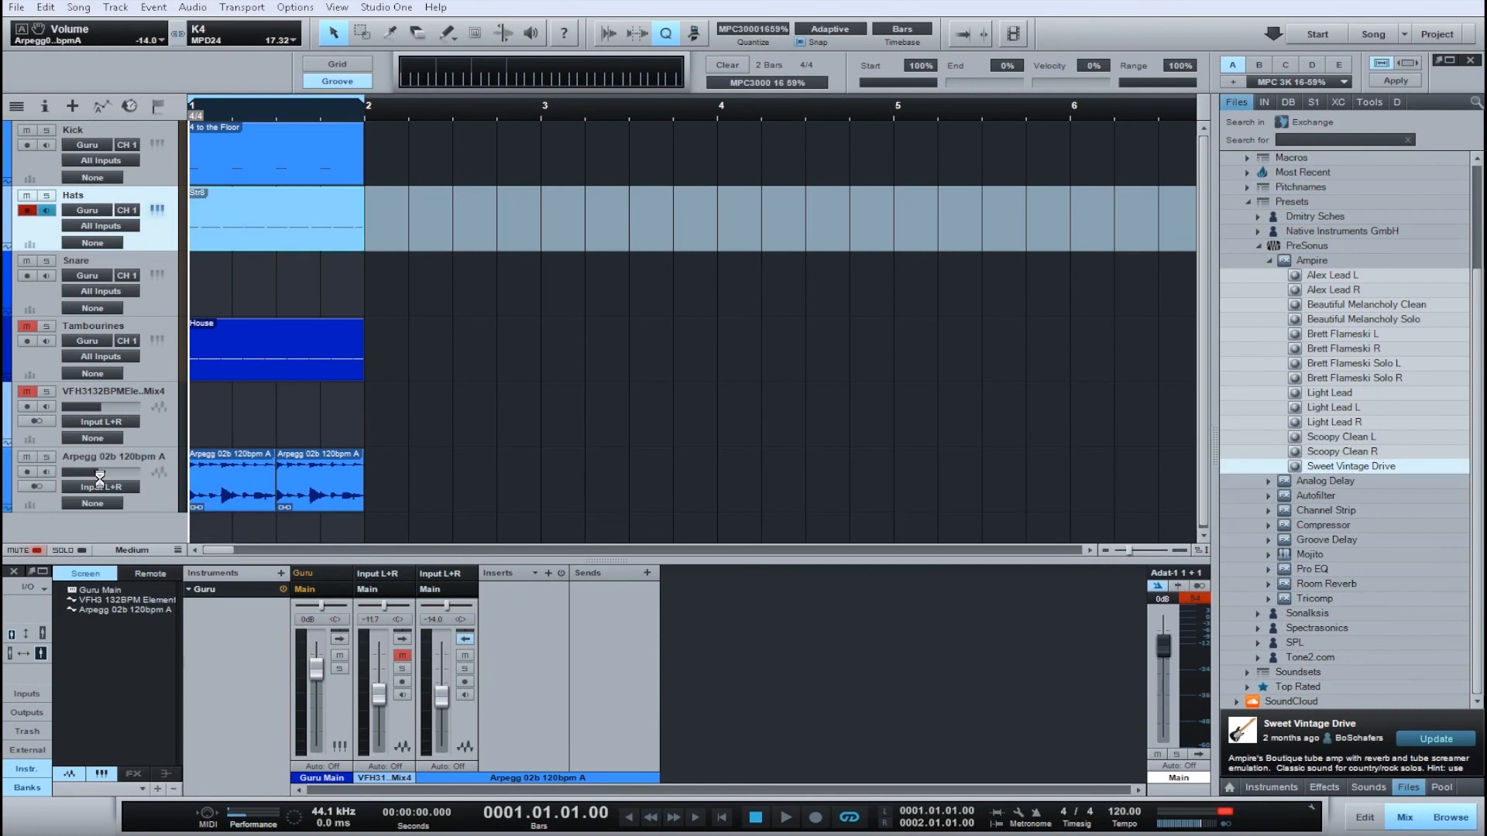
key(space)
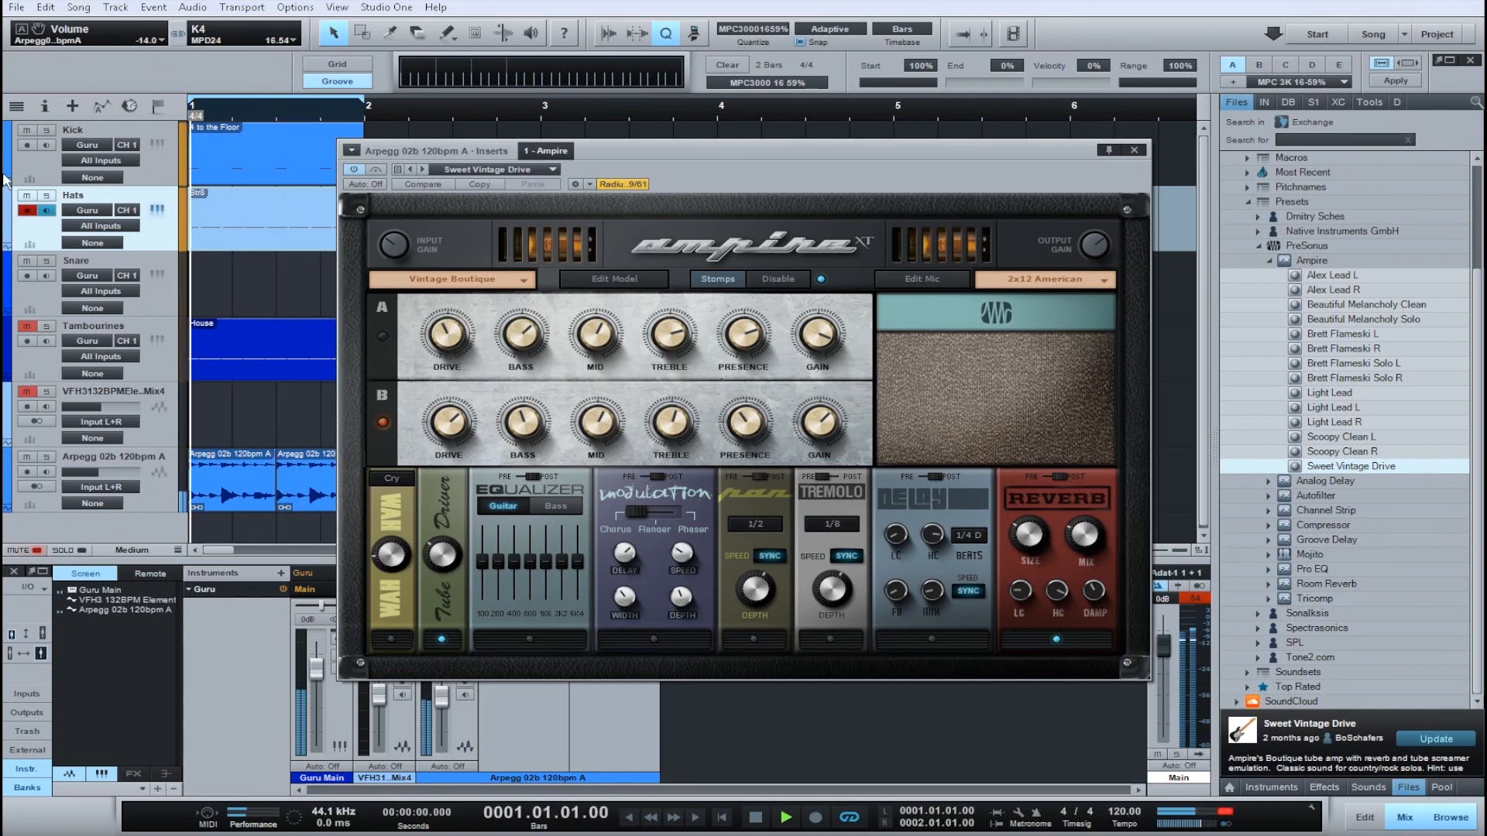
click(26, 198)
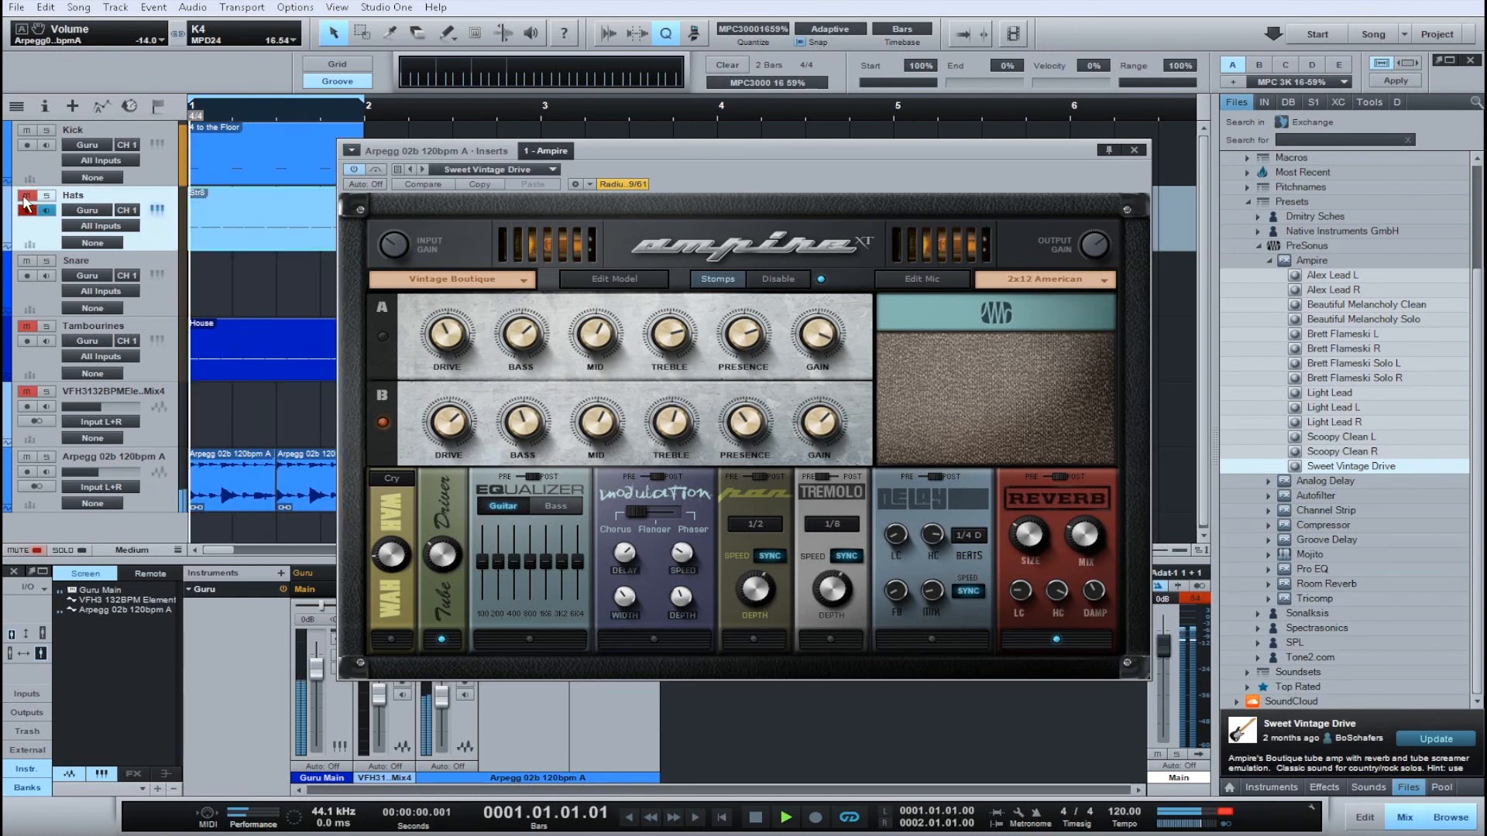